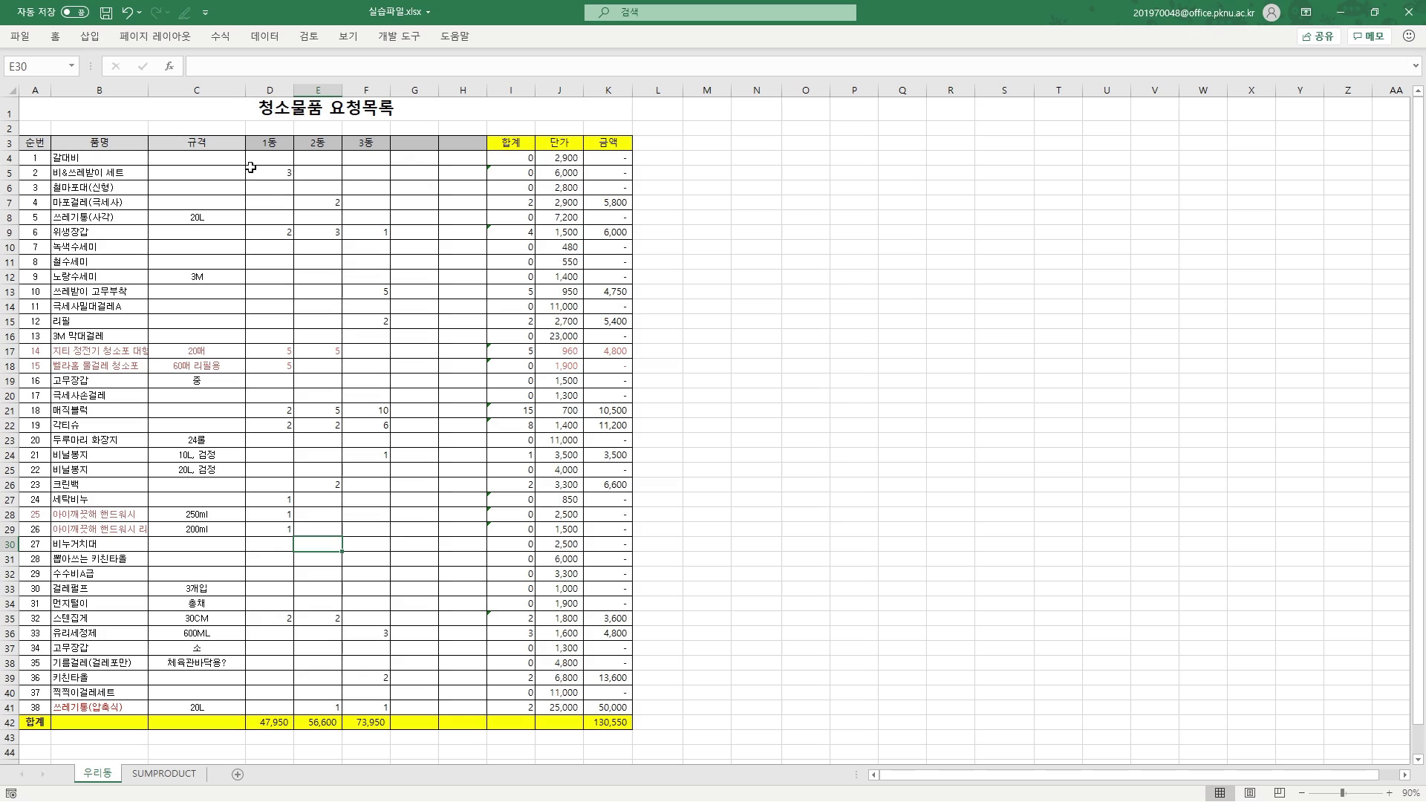
# Review the formula behind the 1동 total in D42 of the 우리동 sheet and switch to the SUMPRODUCT sheet.
pyautogui.moveTo(247, 151)
pyautogui.mouseDown()
pyautogui.moveTo(292, 529)
pyautogui.moveTo(292, 712)
pyautogui.mouseUp()
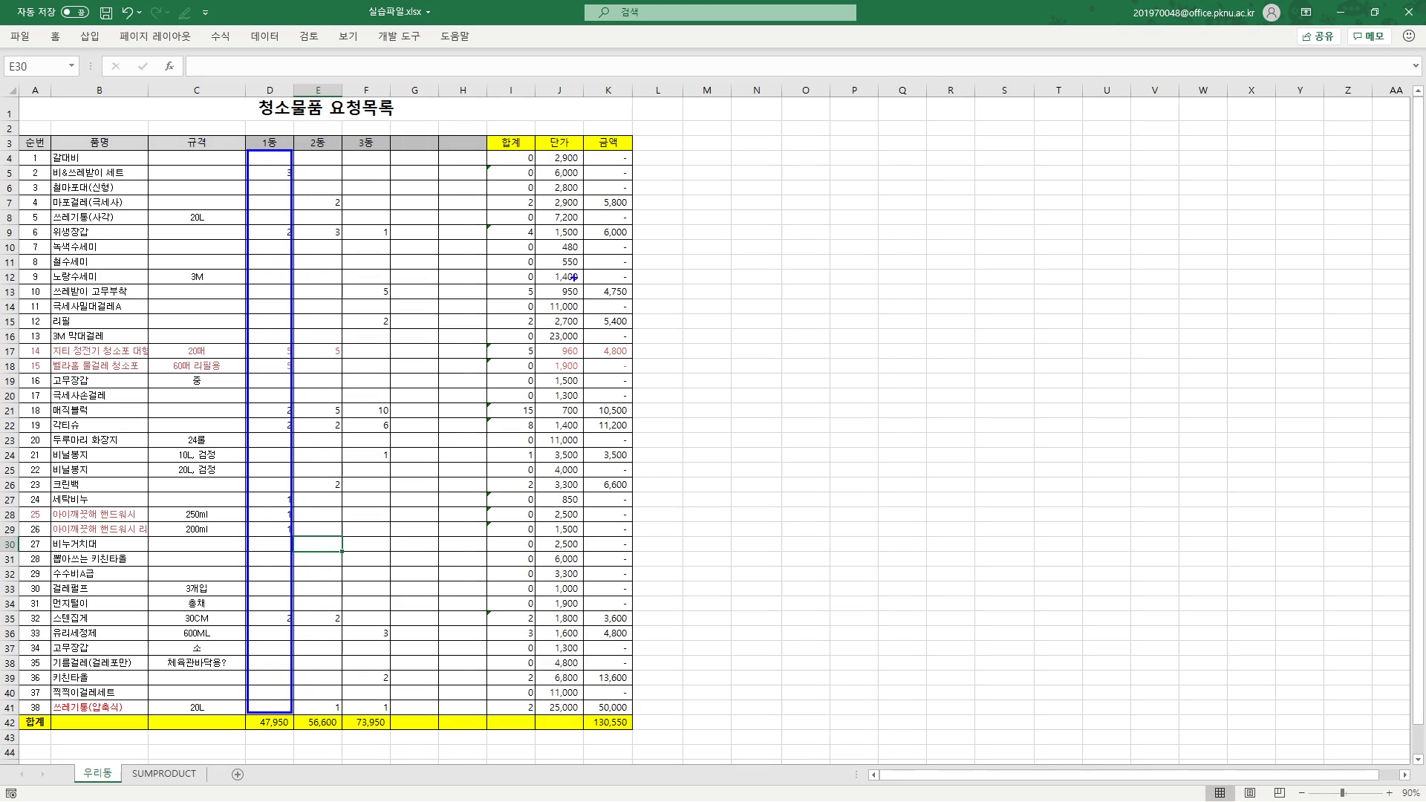
pyautogui.moveTo(538, 152); pyautogui.dragTo(583, 713)
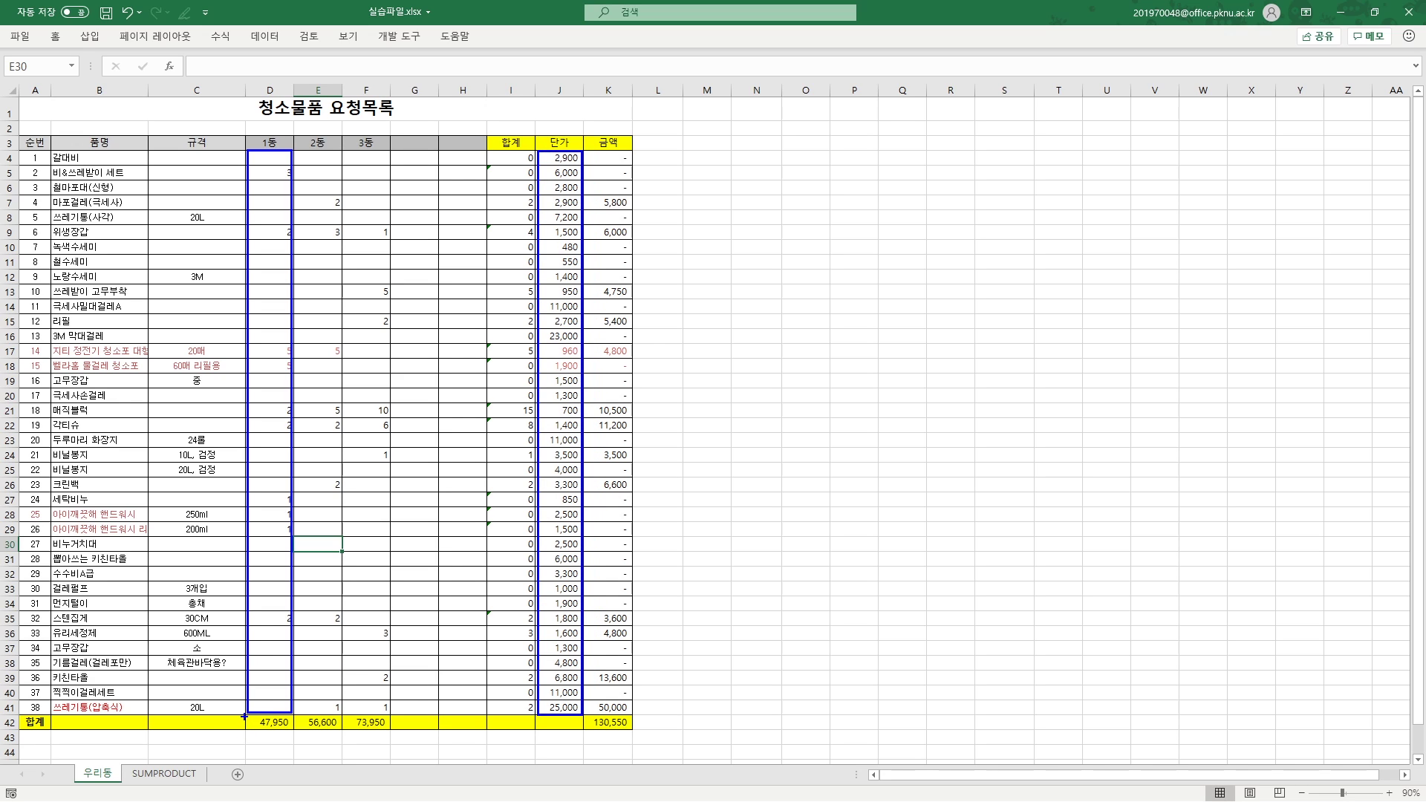
pyautogui.moveTo(244, 717); pyautogui.dragTo(293, 732)
pyautogui.press('Escape')
pyautogui.click(272, 722)
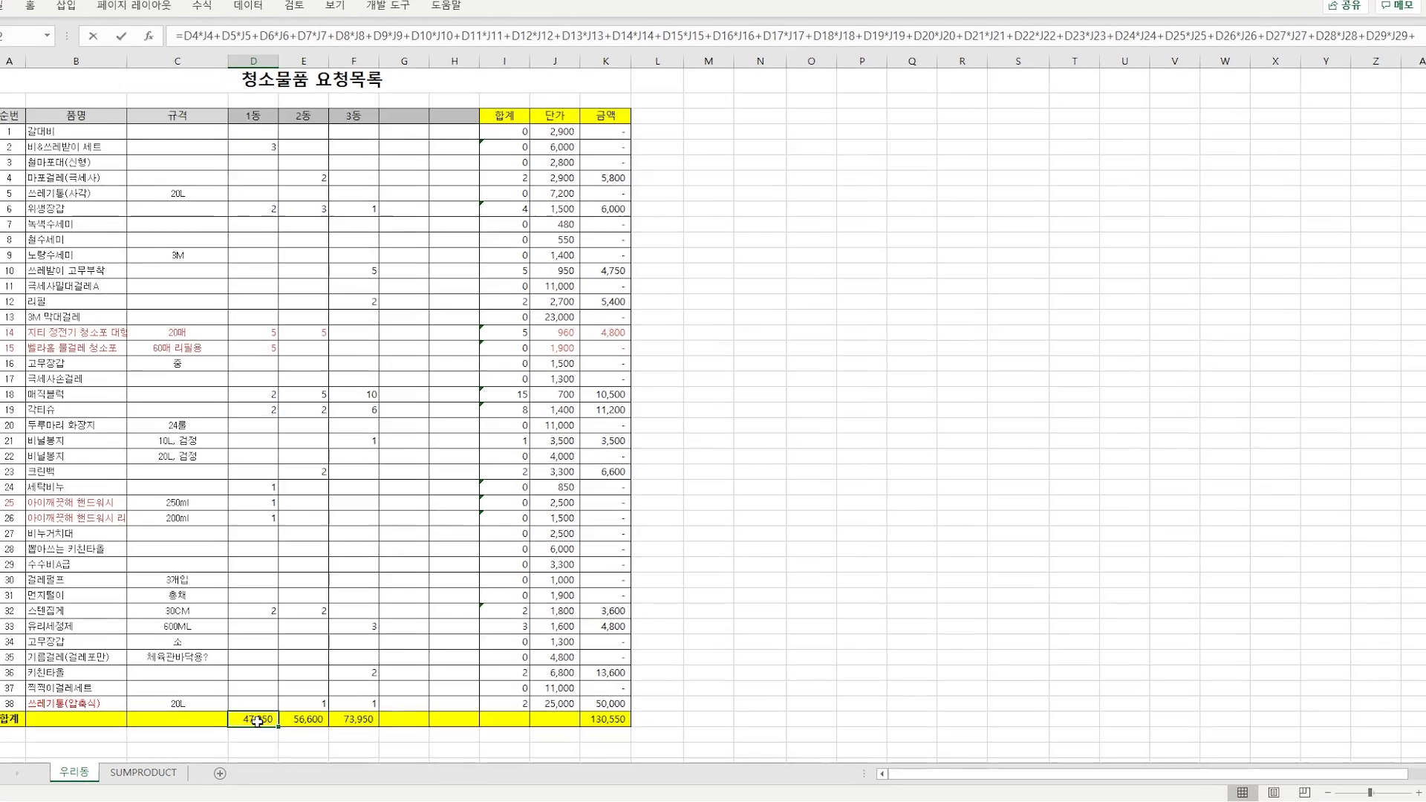
pyautogui.doubleClick(256, 721)
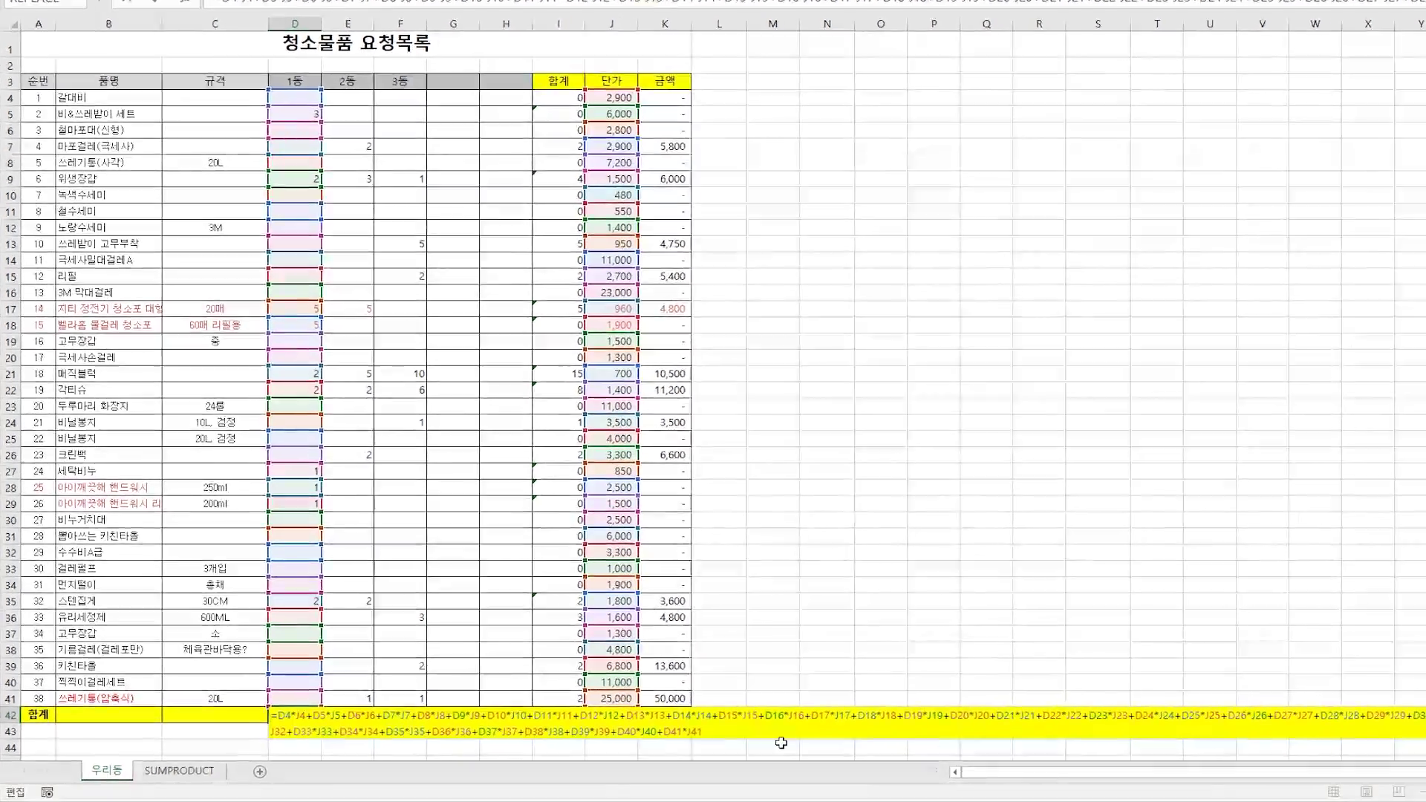
pyautogui.hotkey('ctrl', 'Return')
pyautogui.click(217, 764)
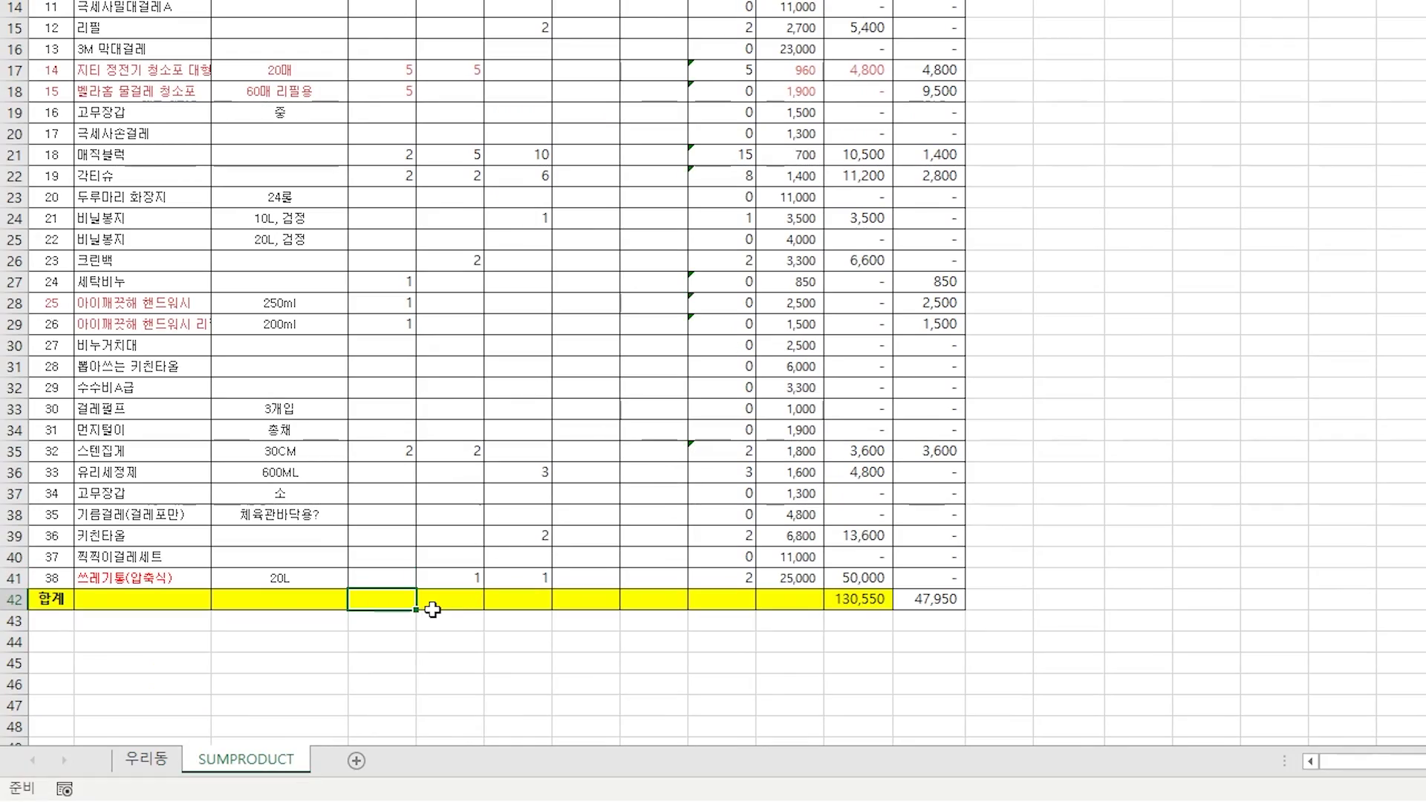
# Enter =SUM(D4:D41*$J$4:$J$41) in D42 to total the 1동 quantities multiplied by unit prices, with the price range absolute.
pyautogui.write('=sum')
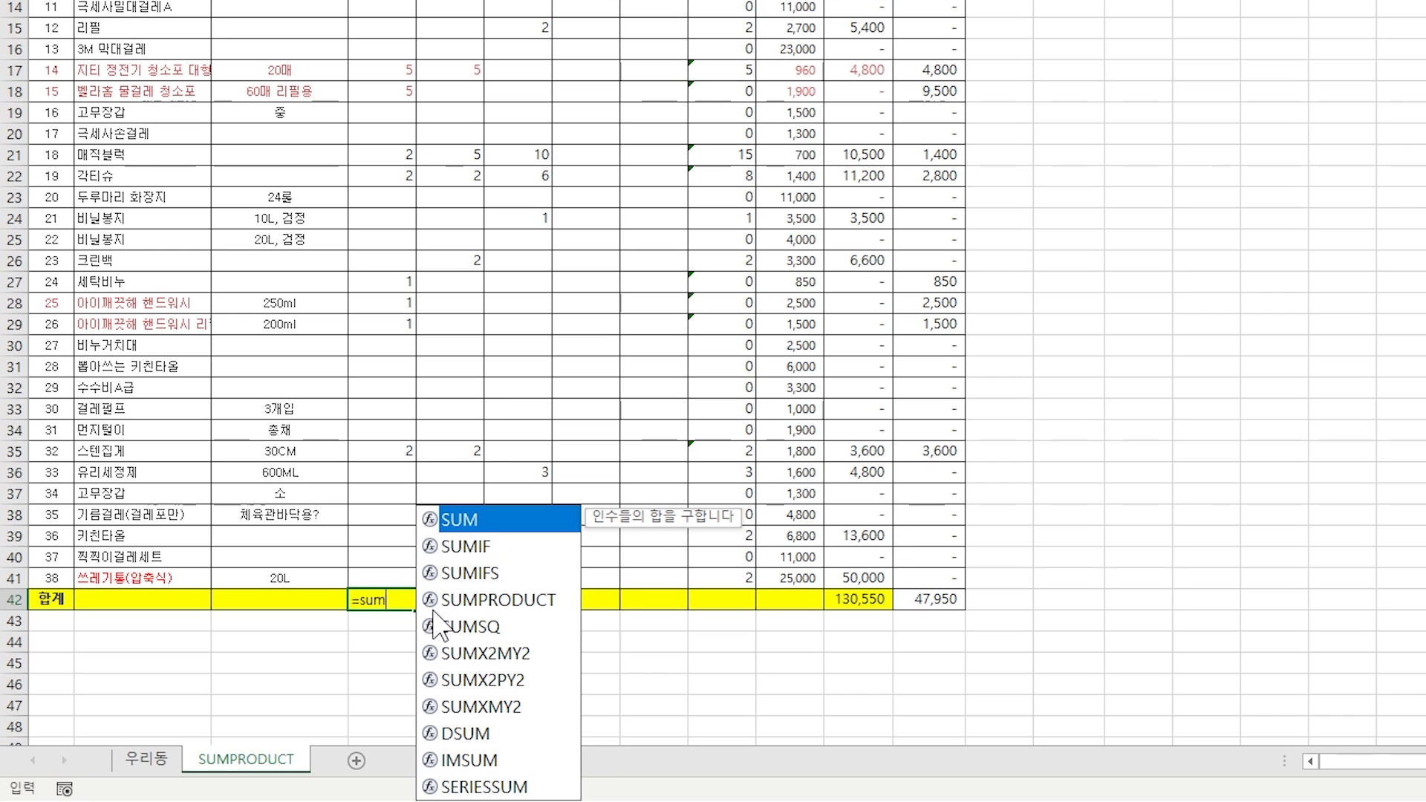
pyautogui.write('(')
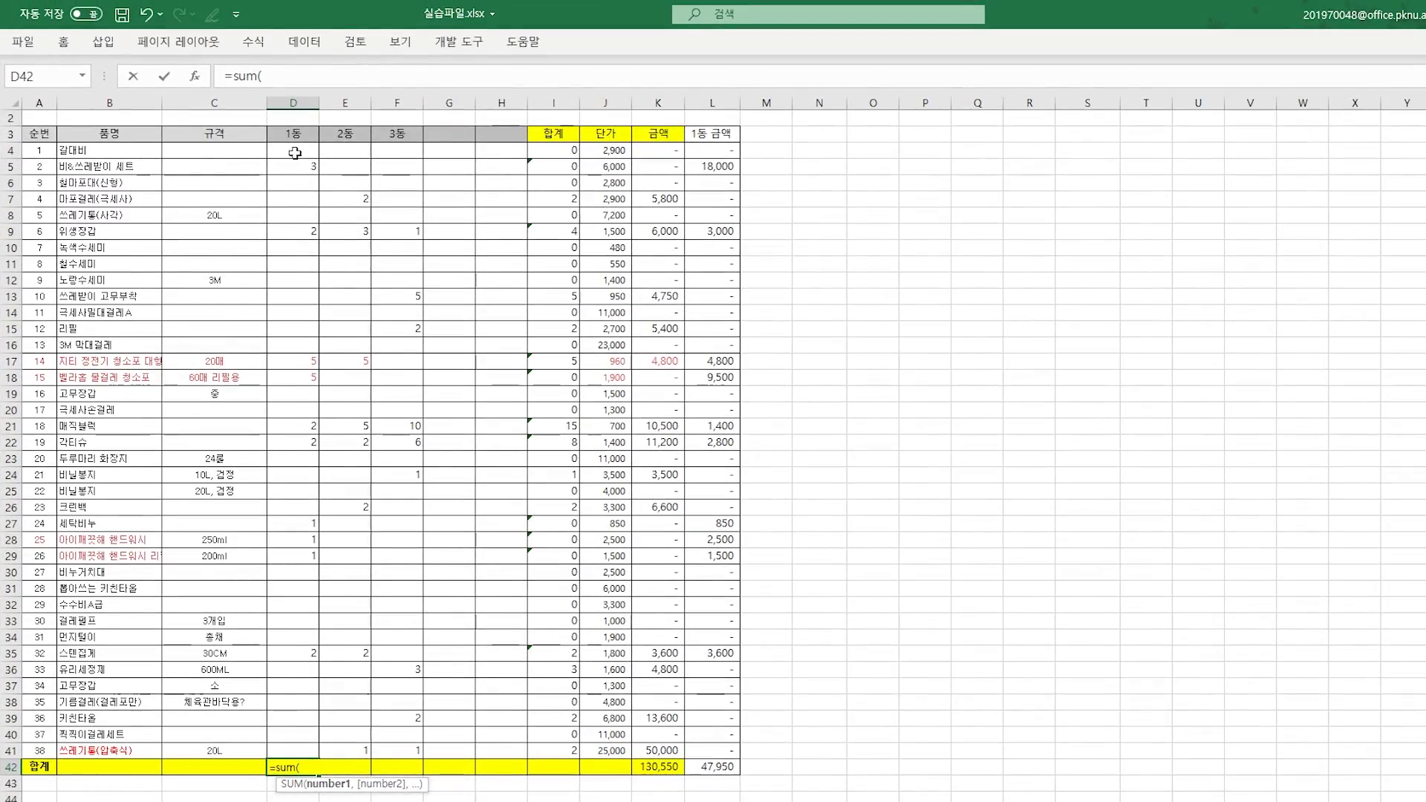
pyautogui.moveTo(314, 72); pyautogui.dragTo(292, 751)
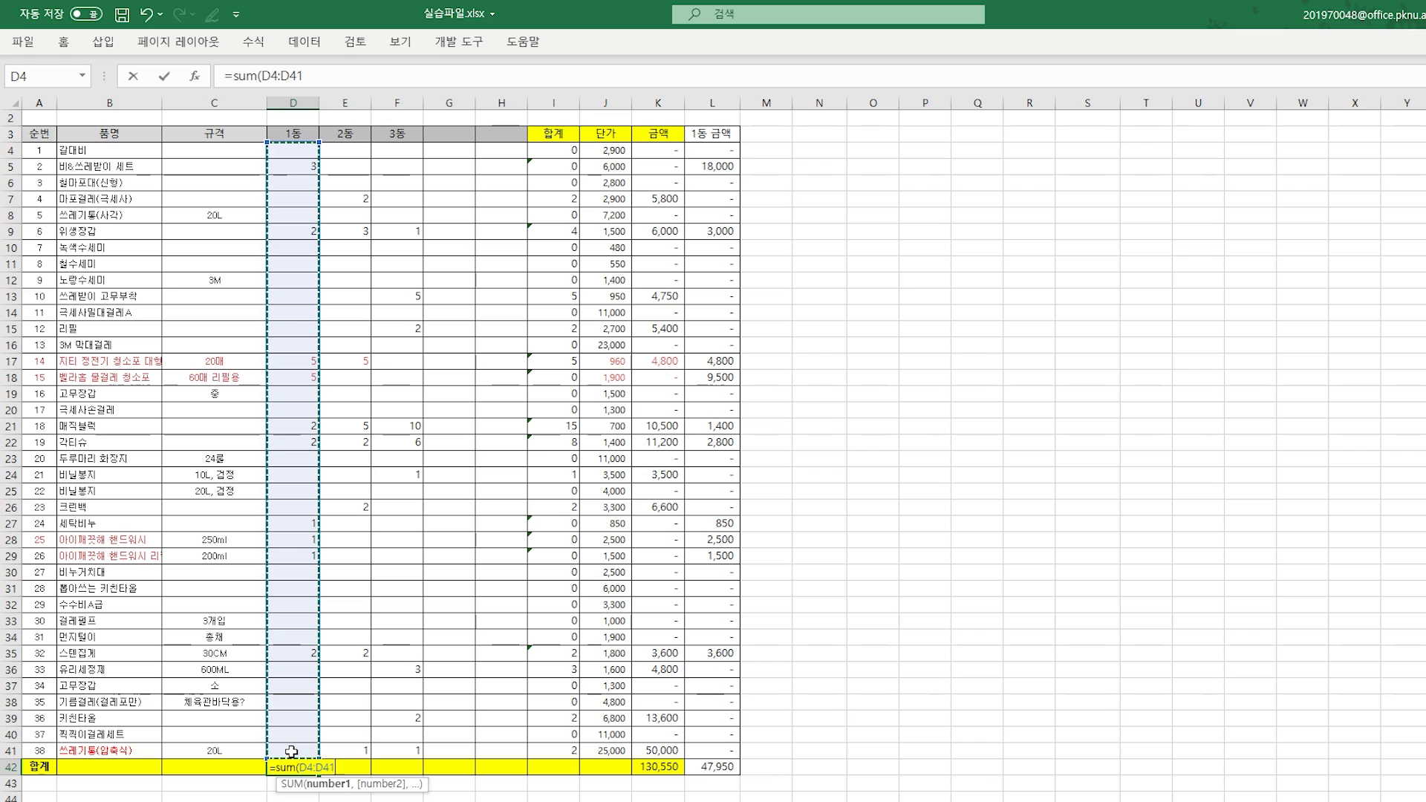
pyautogui.write('*')
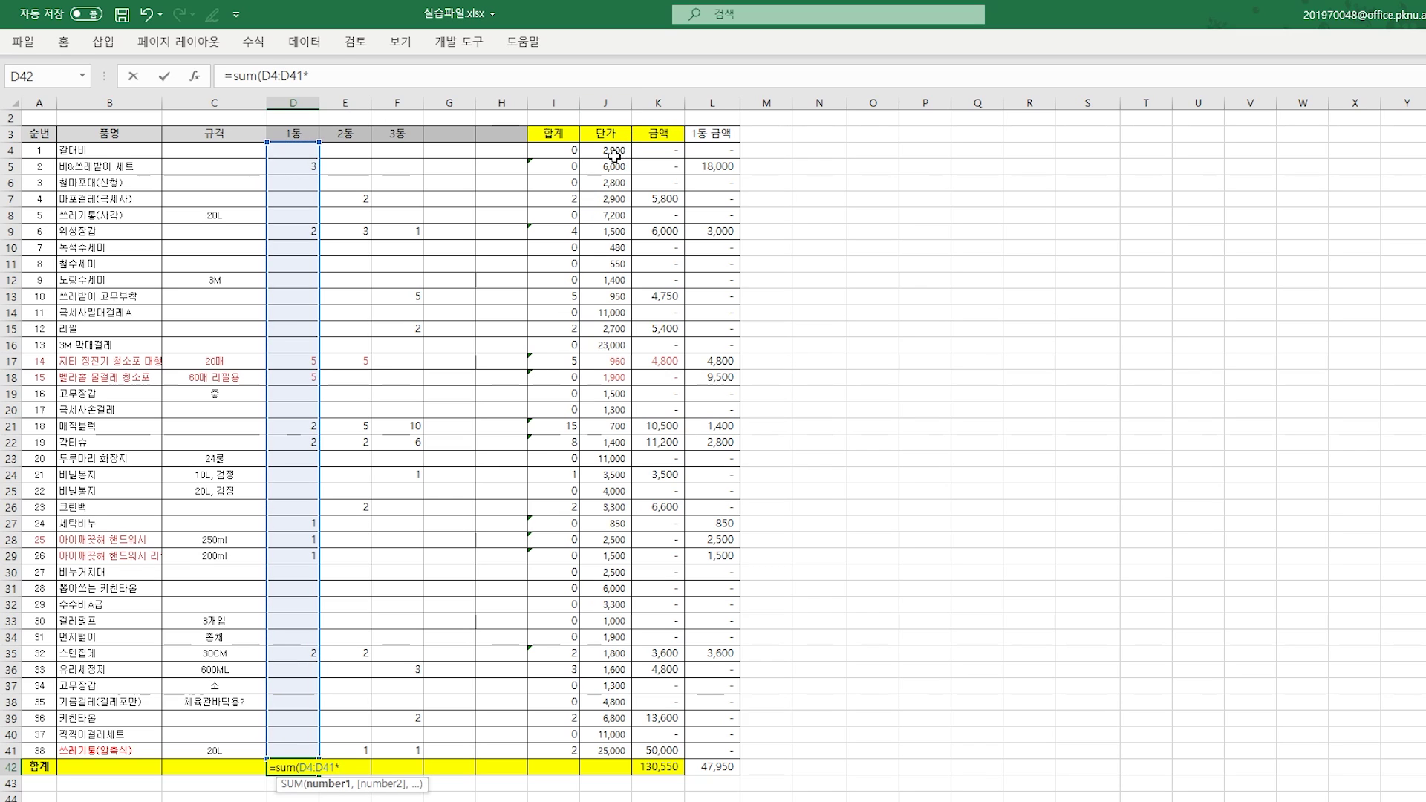
pyautogui.moveTo(613, 153); pyautogui.dragTo(605, 751)
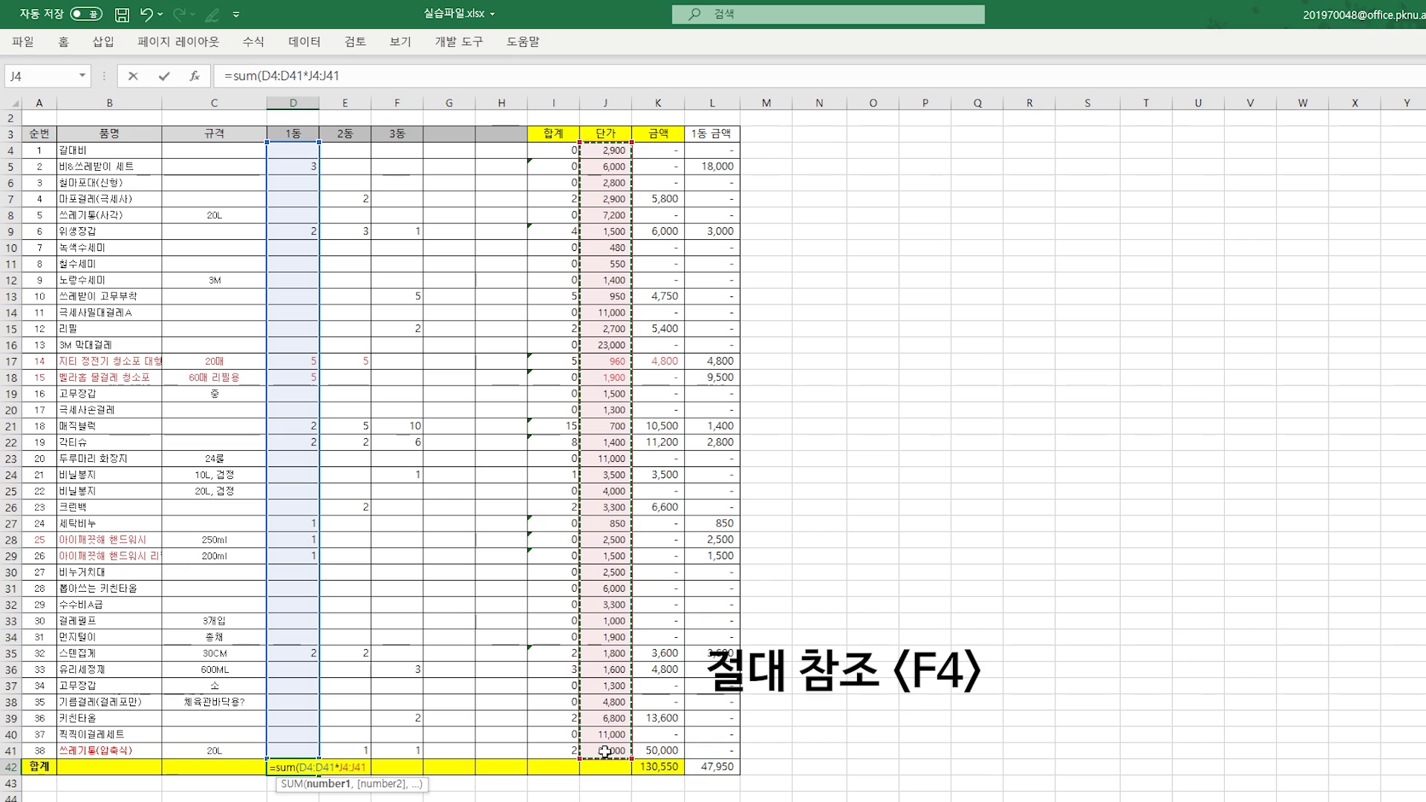
pyautogui.press('F4')
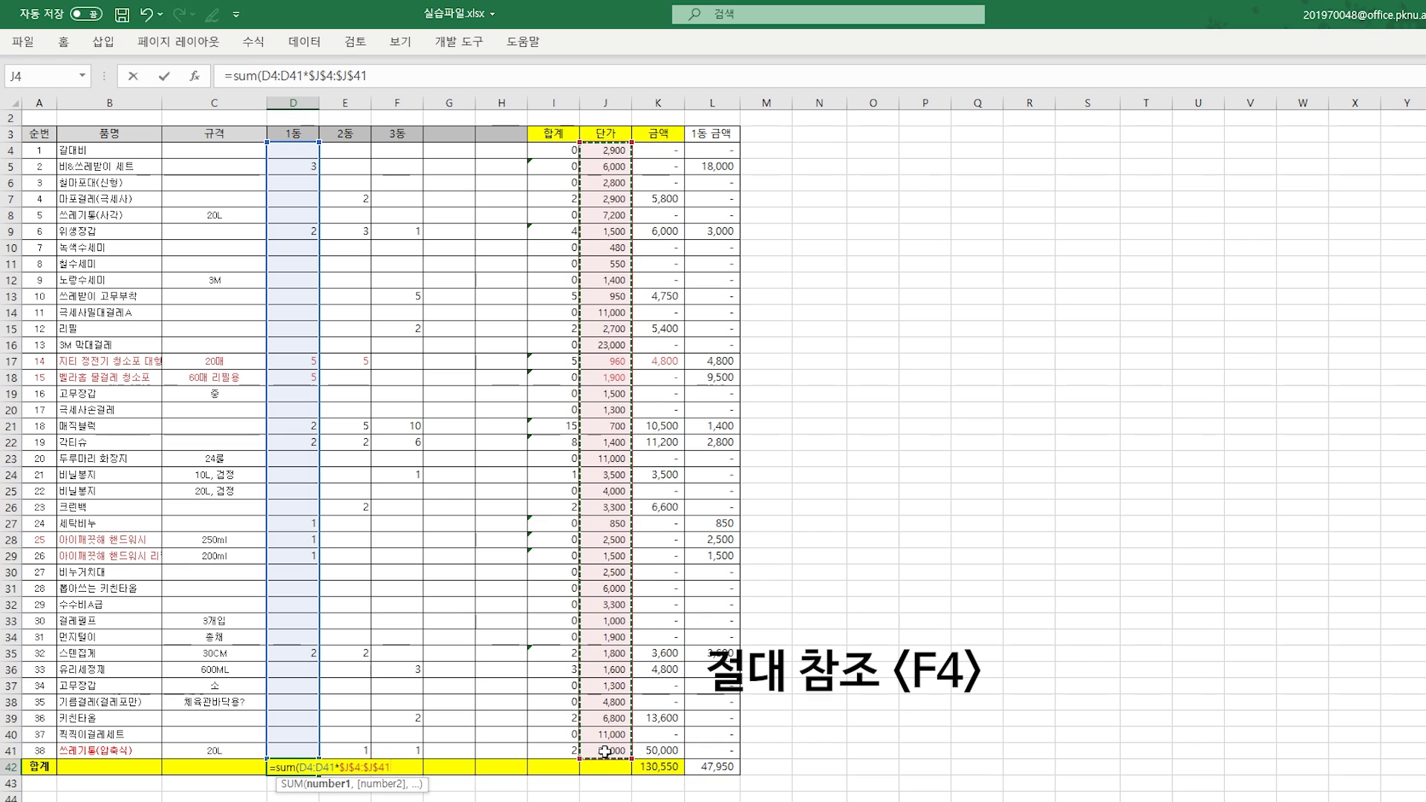
pyautogui.write(')')
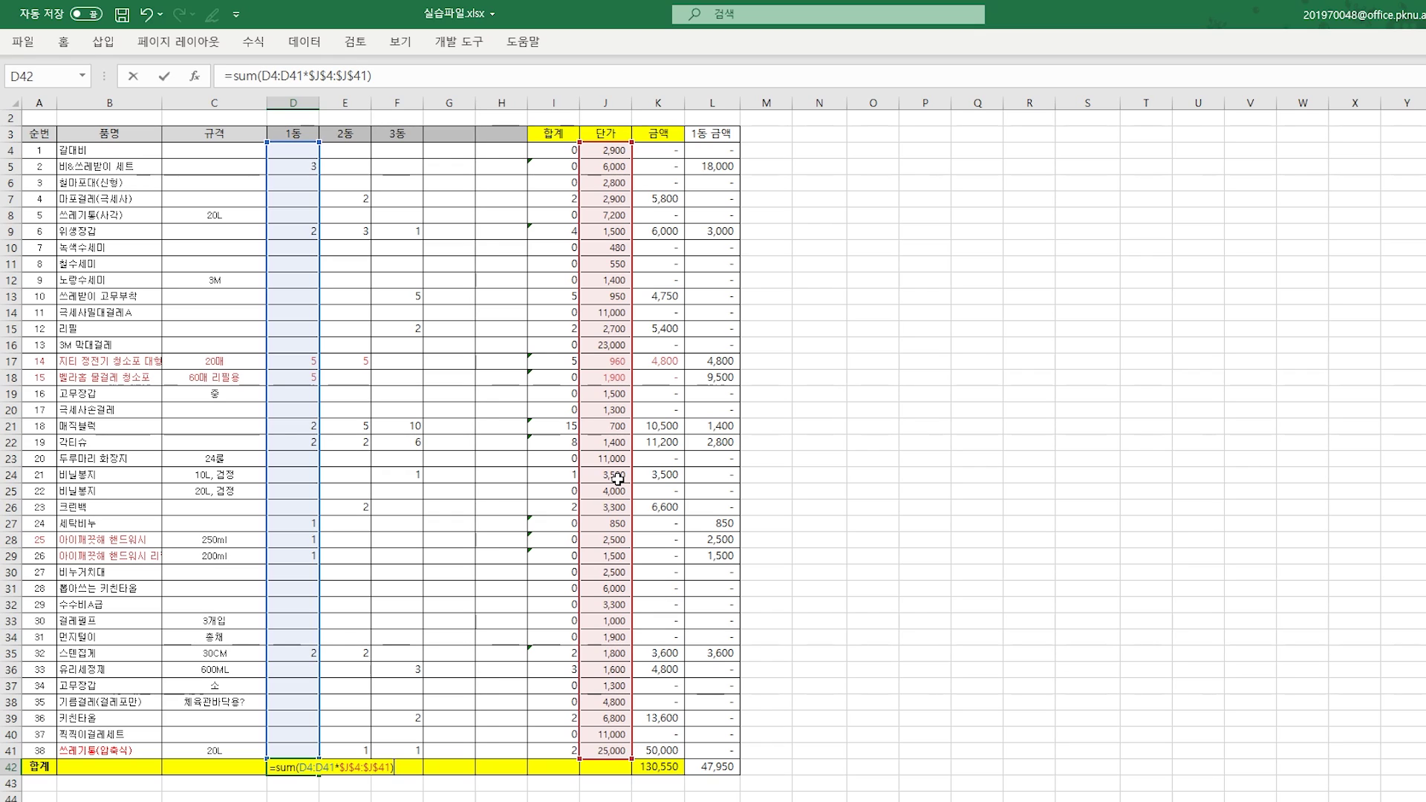
pyautogui.press('Return')
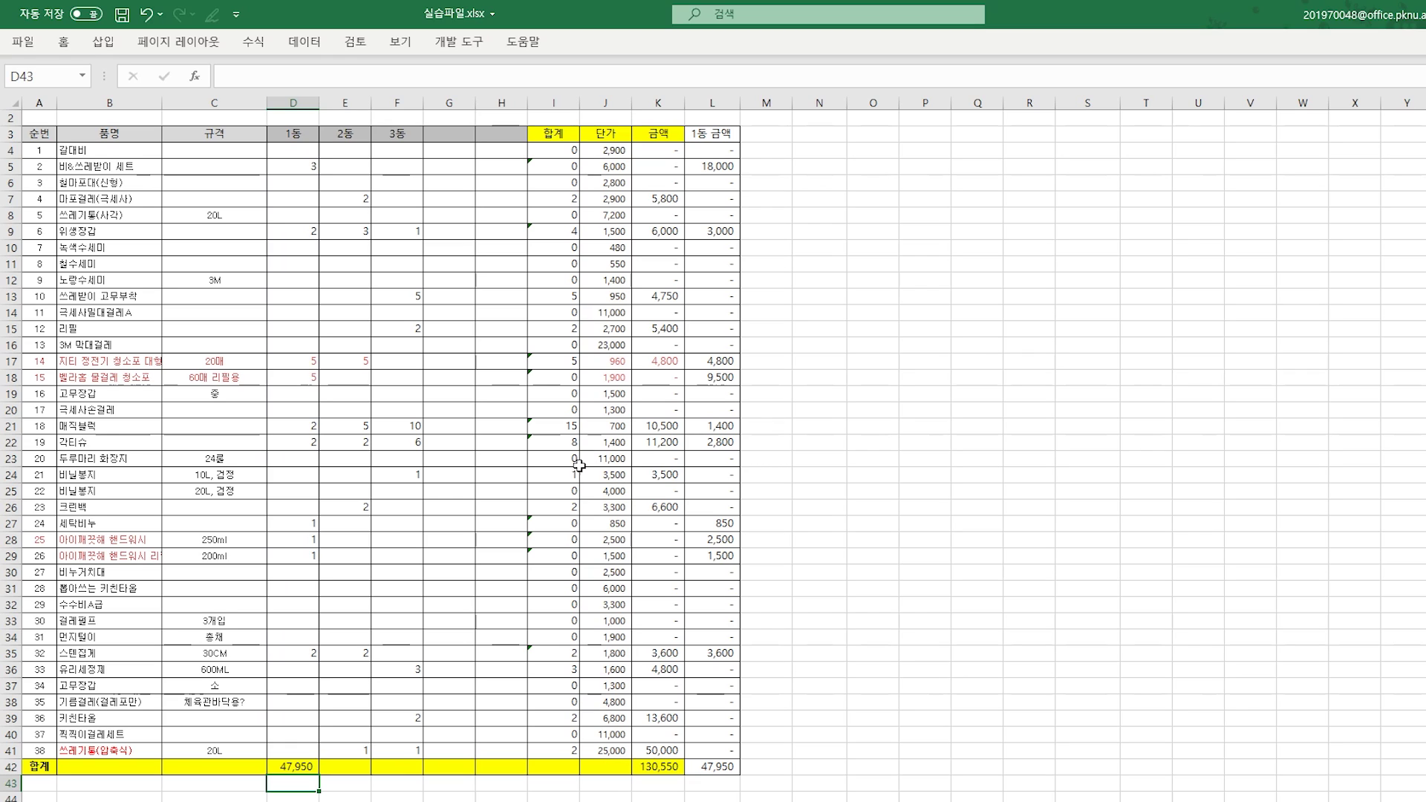
# Recommit the SUM formula in D42 as an array formula and reopen it to review its ranges.
pyautogui.doubleClick(301, 766)
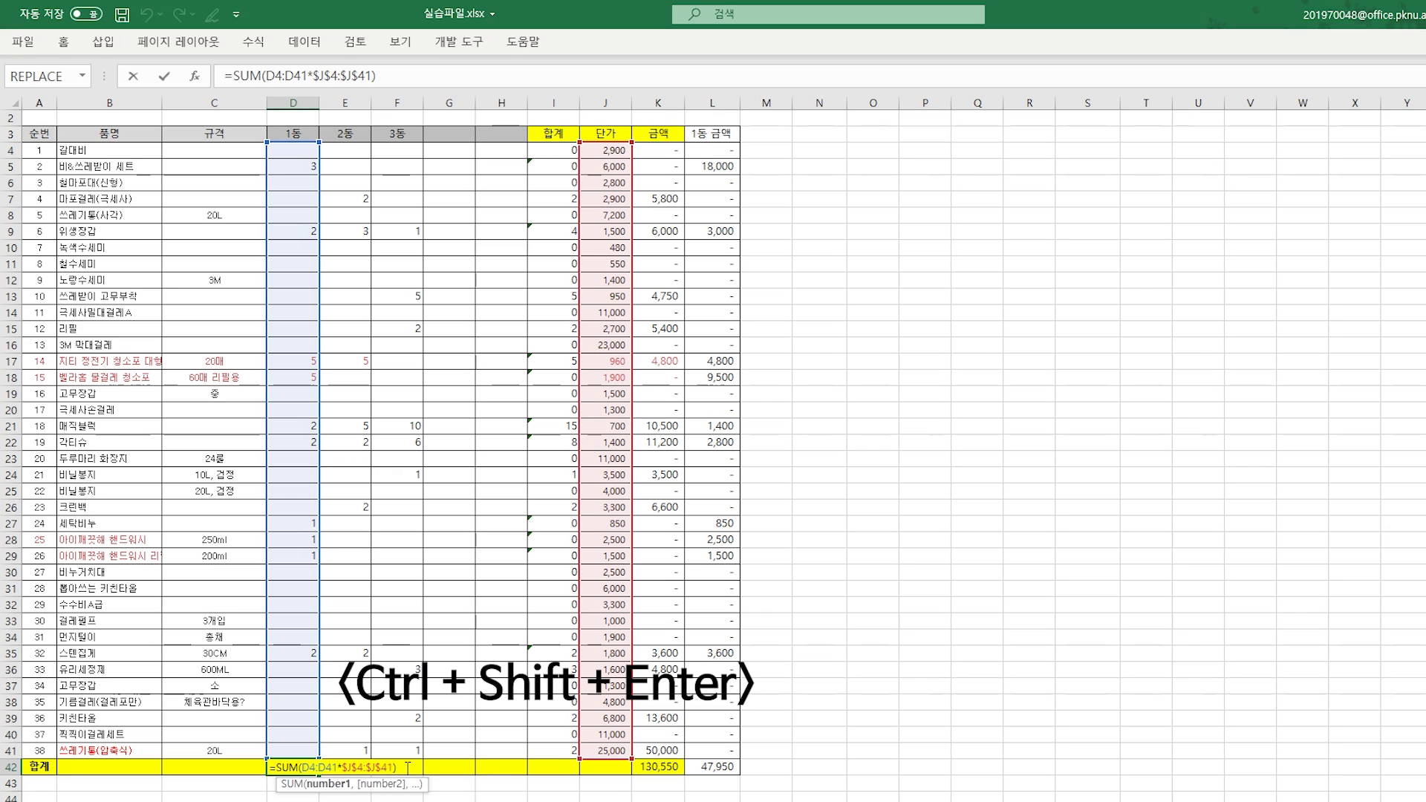
pyautogui.hotkey('ctrl', 'shift', 'Return')
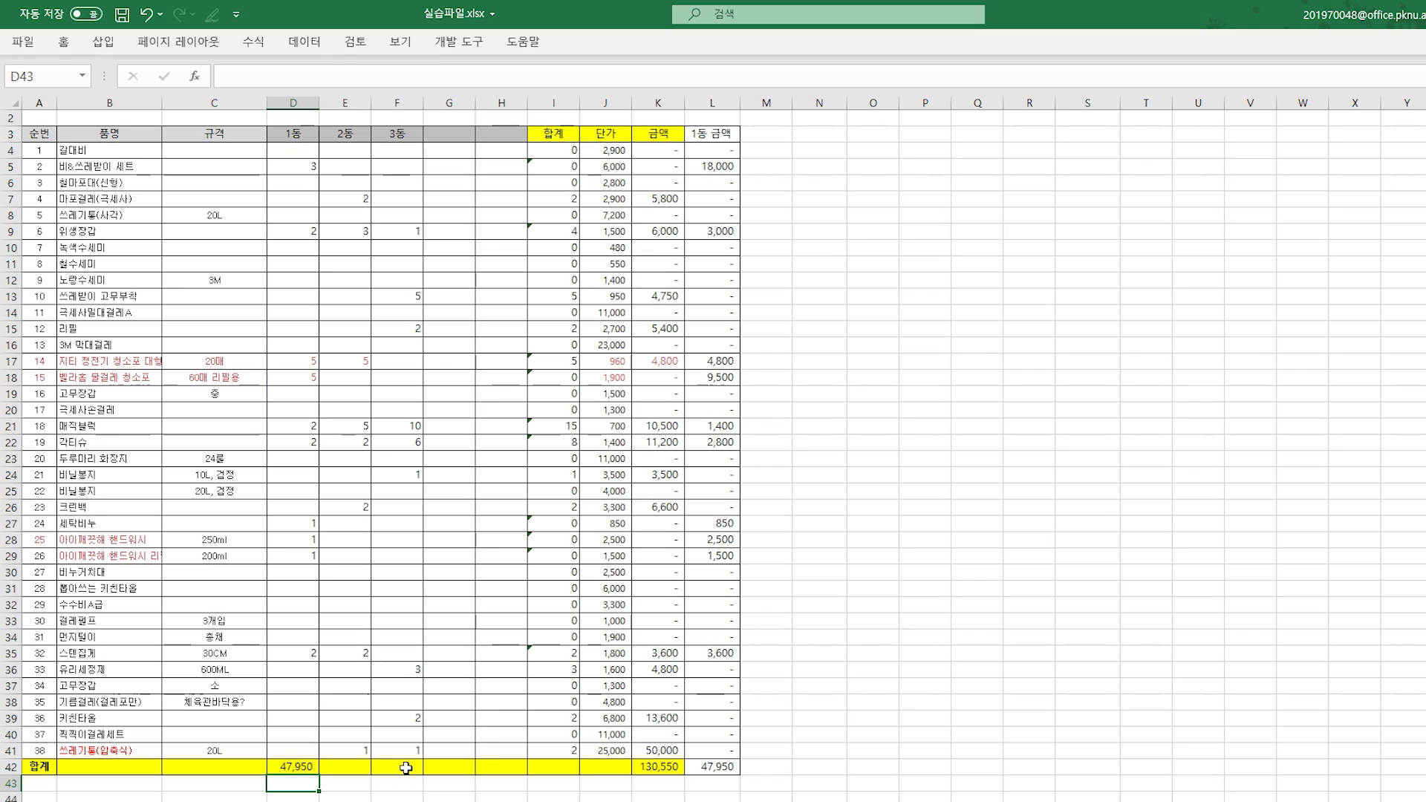
pyautogui.click(292, 765)
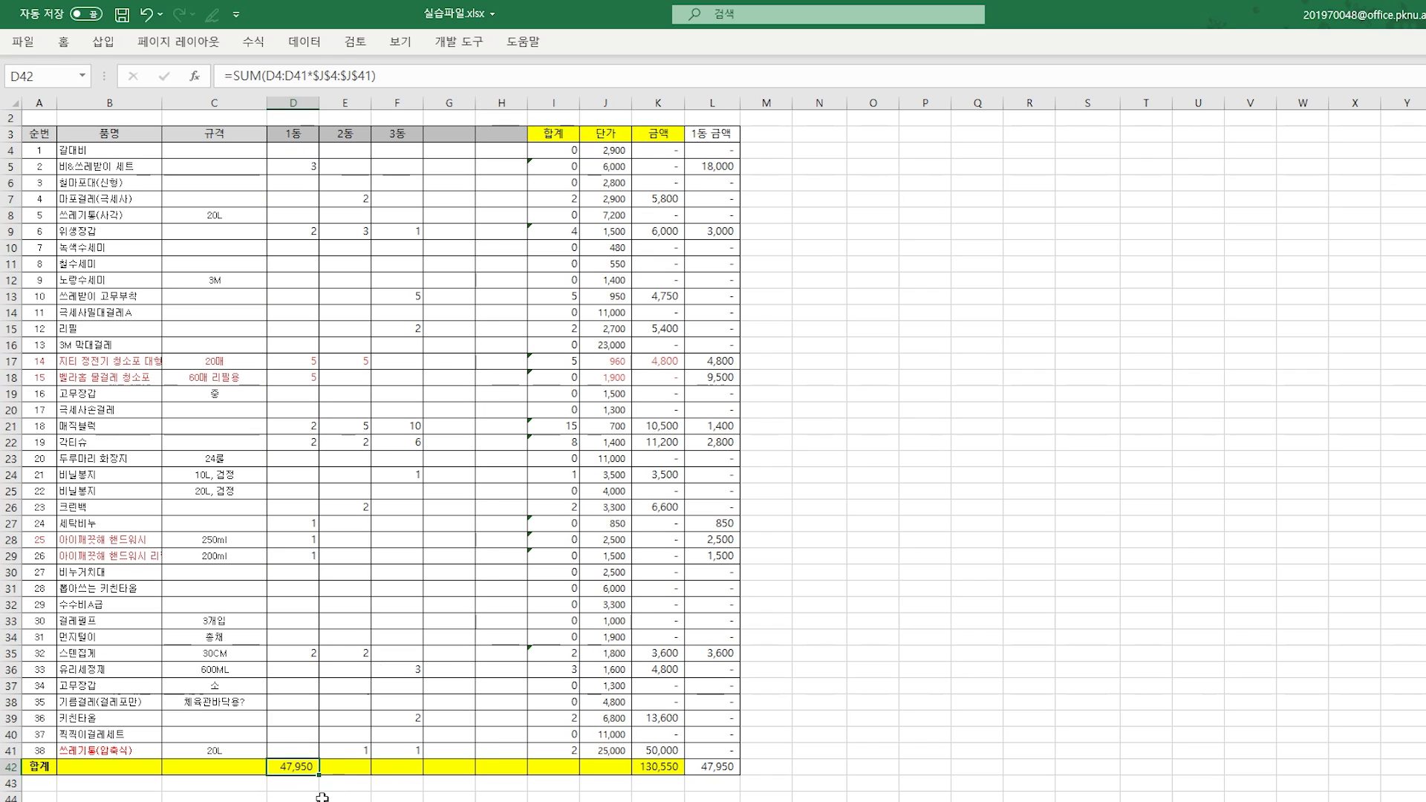
pyautogui.doubleClick(298, 768)
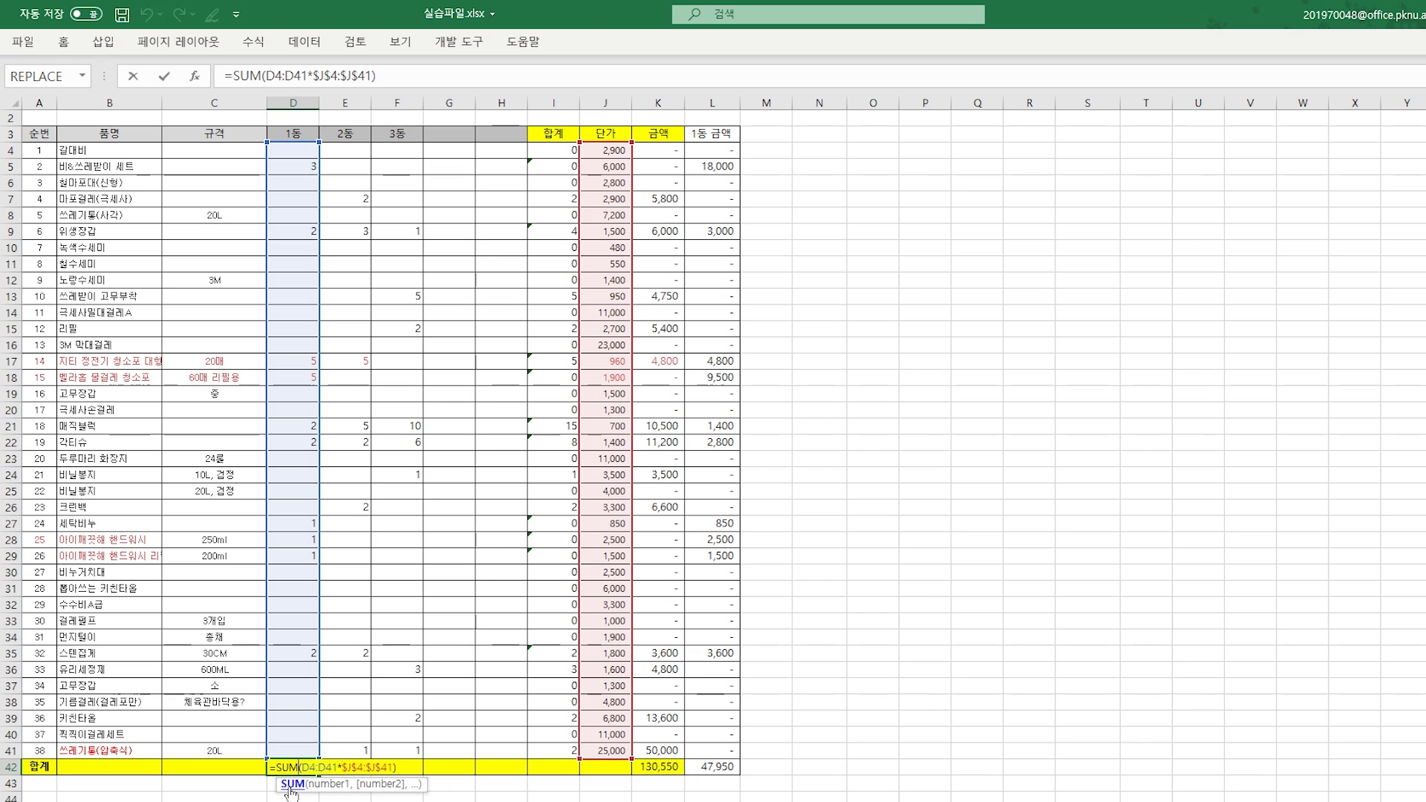
pyautogui.press('Return')
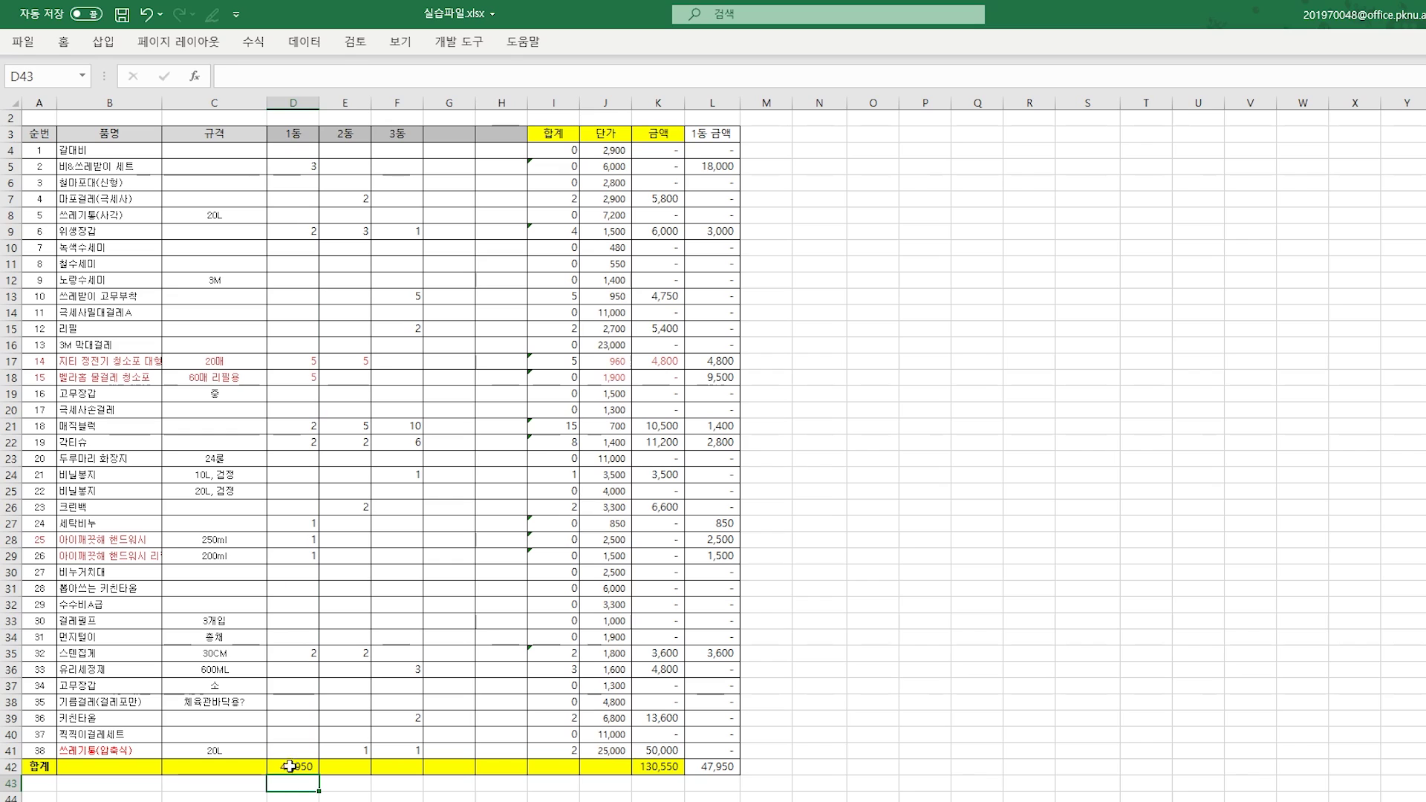
# Fill the D42 formula across to E42 and F42 and check the references in both copies.
pyautogui.click(291, 768)
pyautogui.moveTo(322, 774); pyautogui.dragTo(356, 773)
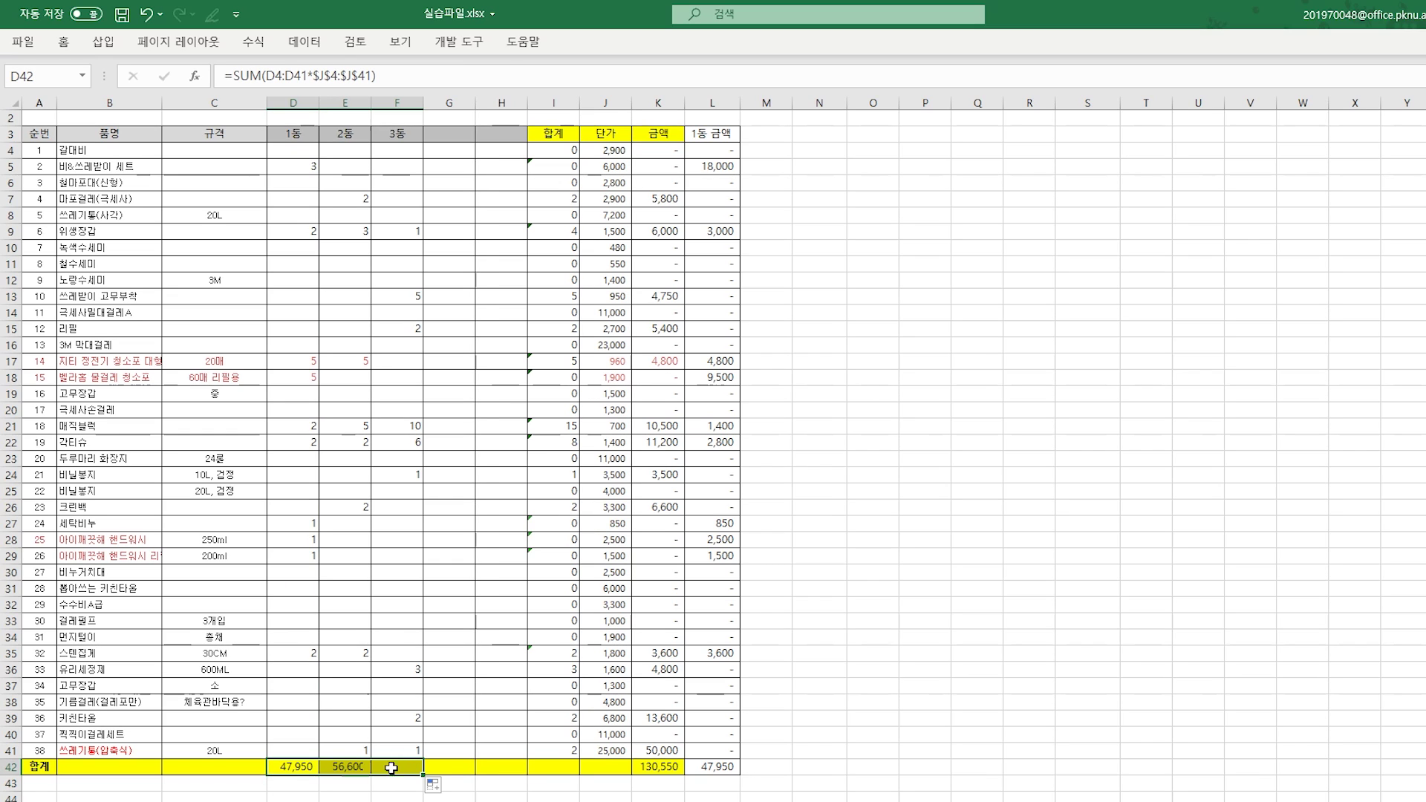
pyautogui.doubleClick(355, 771)
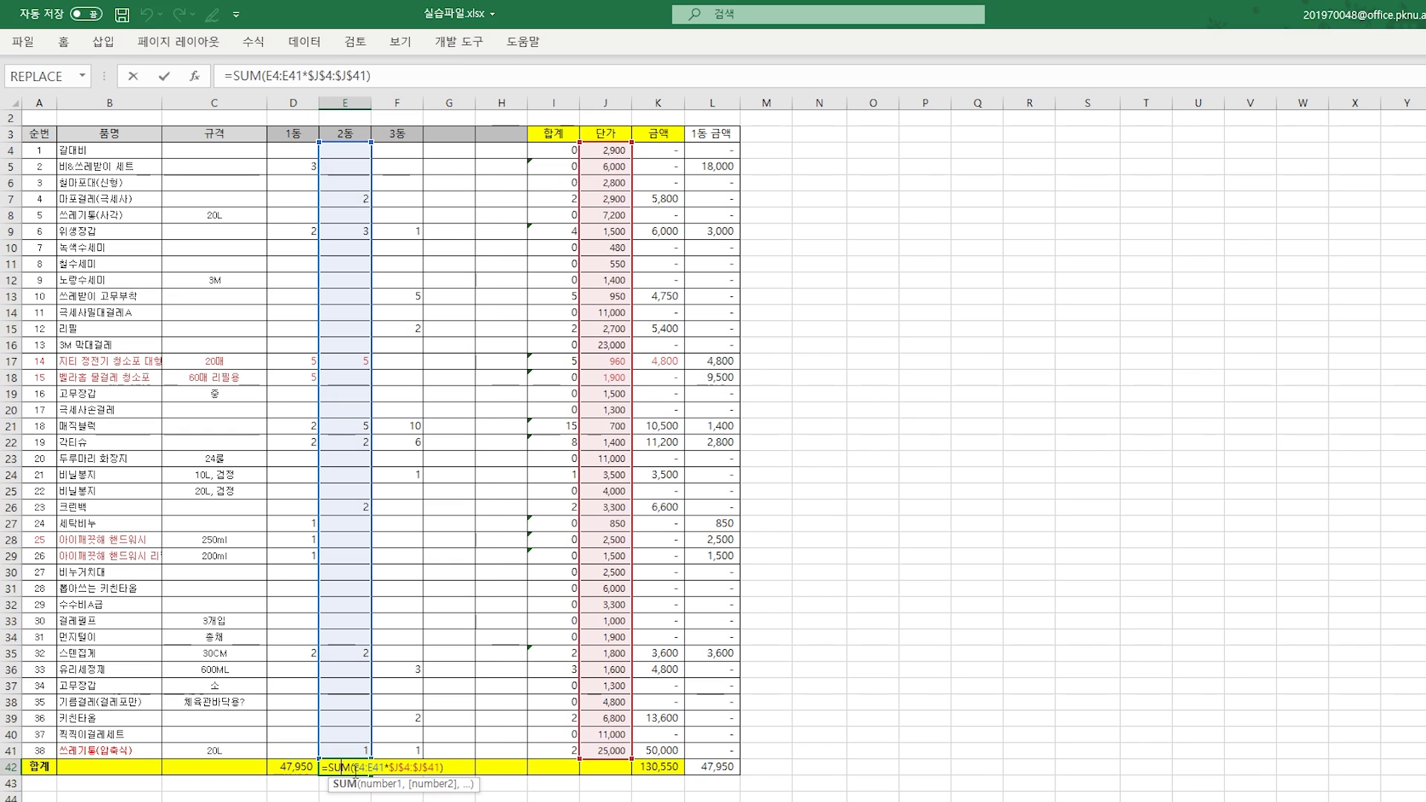
pyautogui.press('Escape')
pyautogui.click(398, 768)
pyautogui.doubleClick(399, 768)
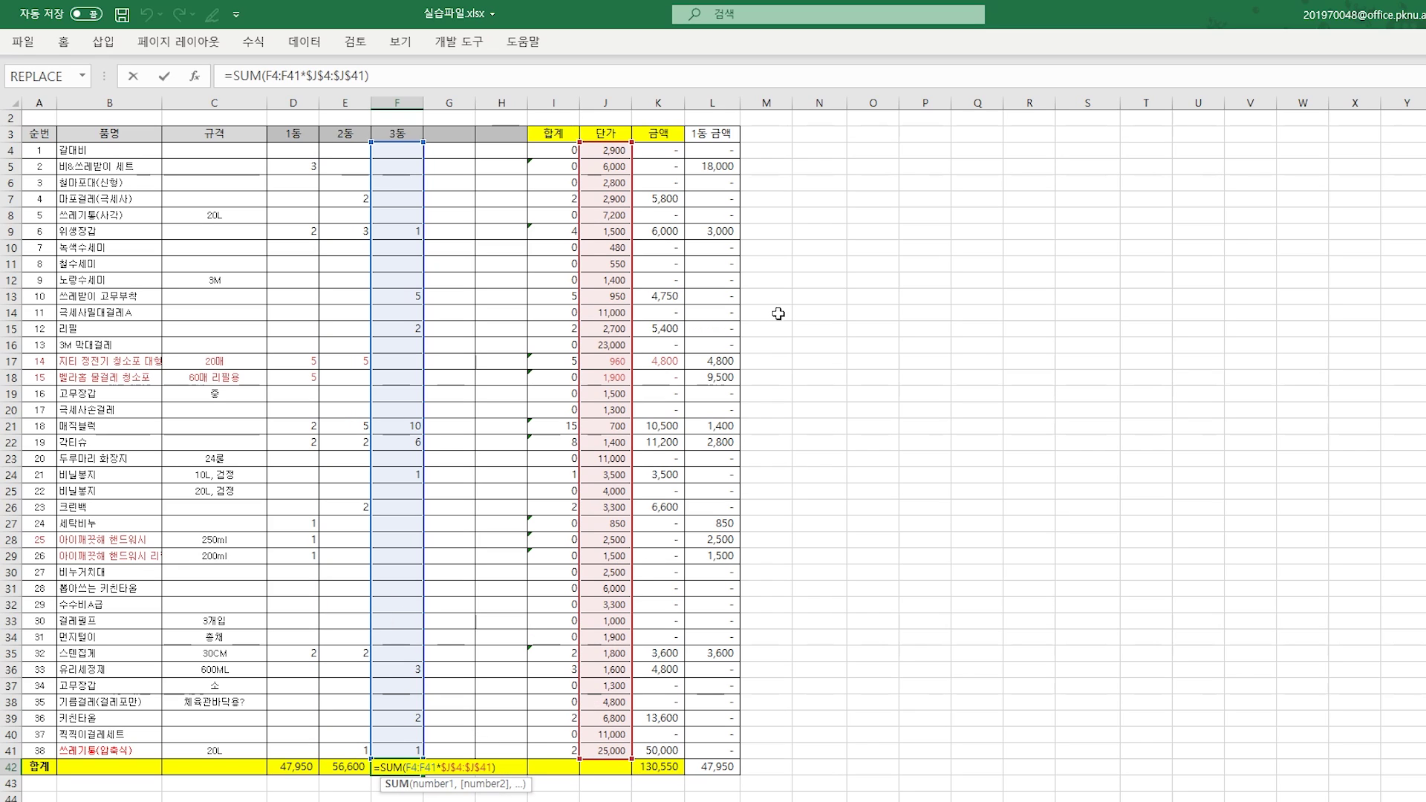
pyautogui.press('Return')
# Enter =D4*J4 in N4 and fill the formula down column N to row 41.
pyautogui.click(814, 150)
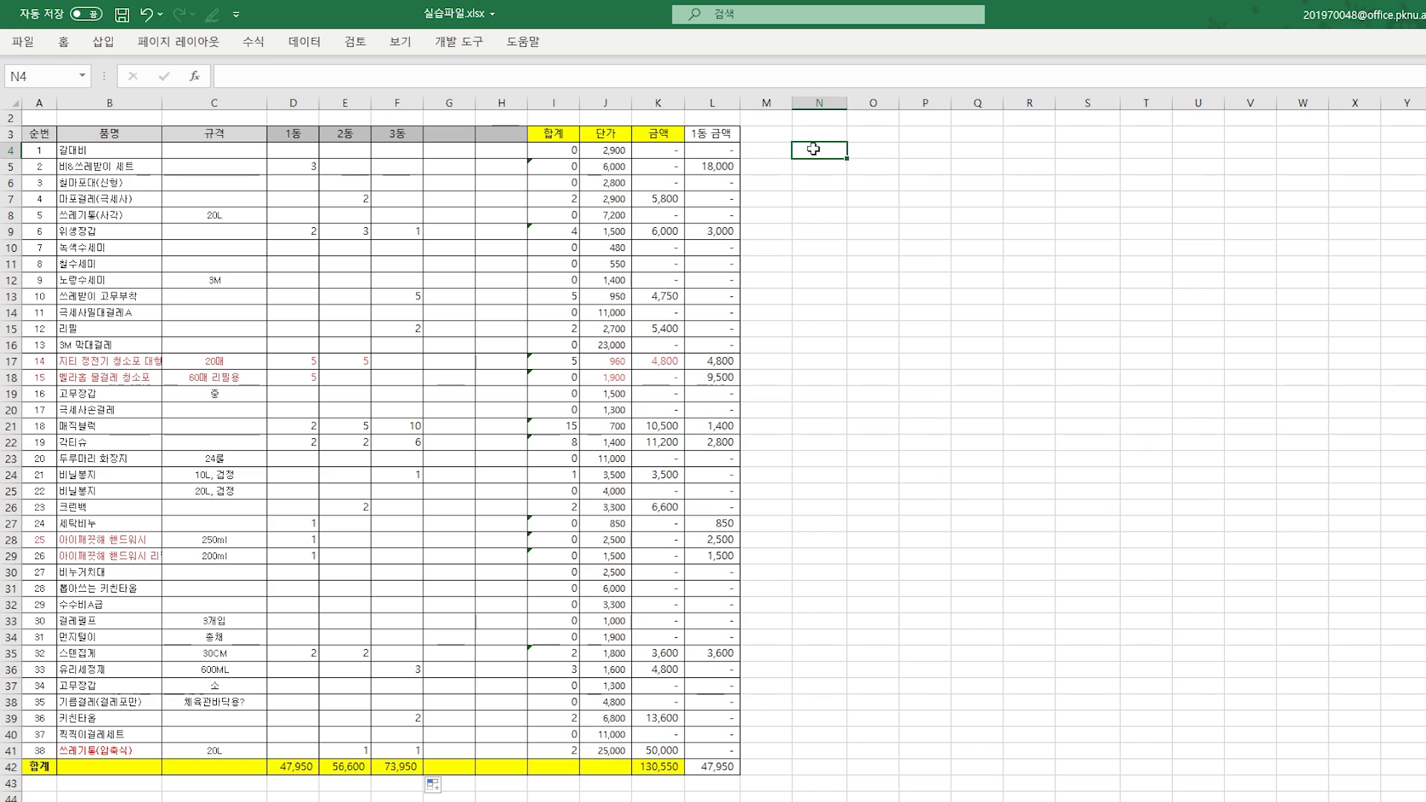
pyautogui.click(297, 150)
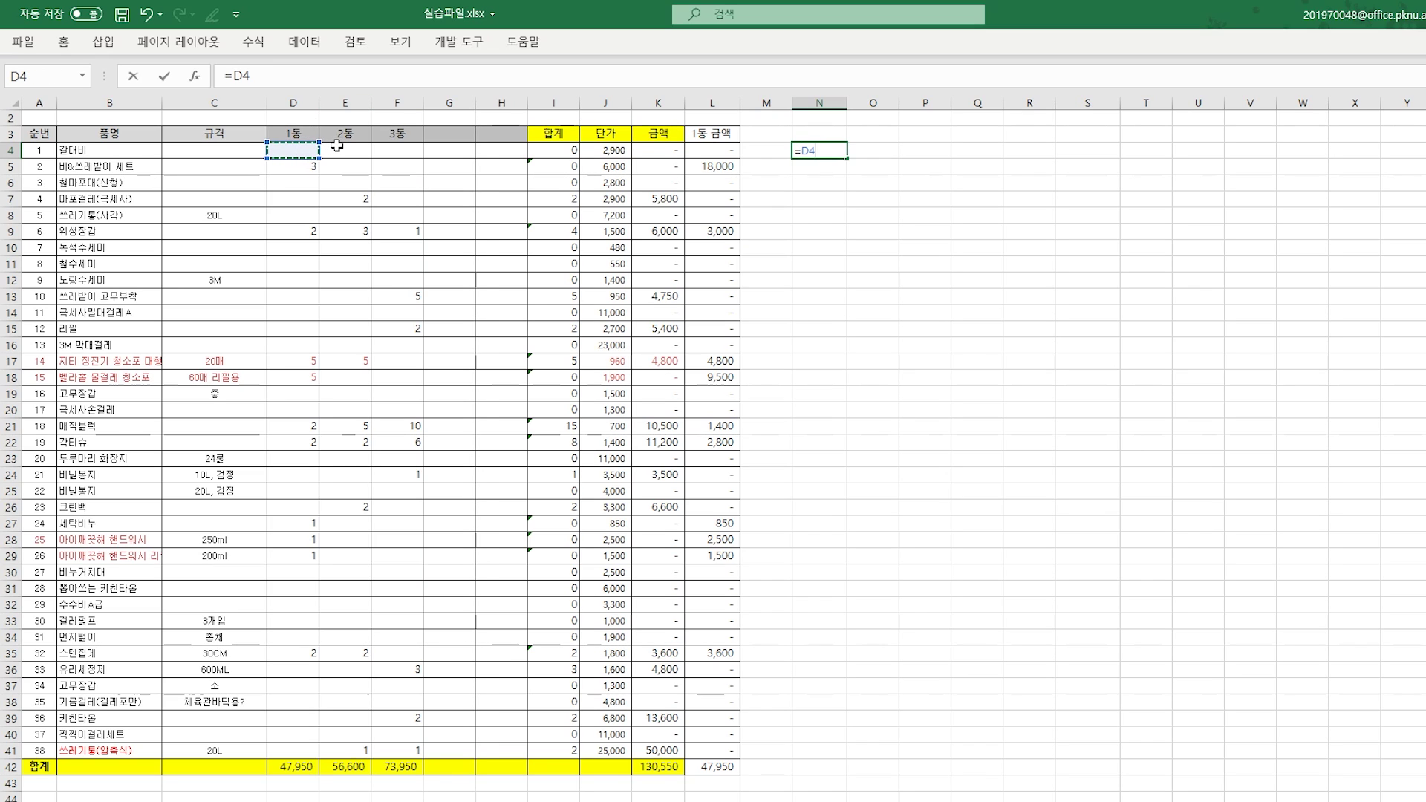
pyautogui.write('*')
pyautogui.click(612, 151)
pyautogui.press('Return')
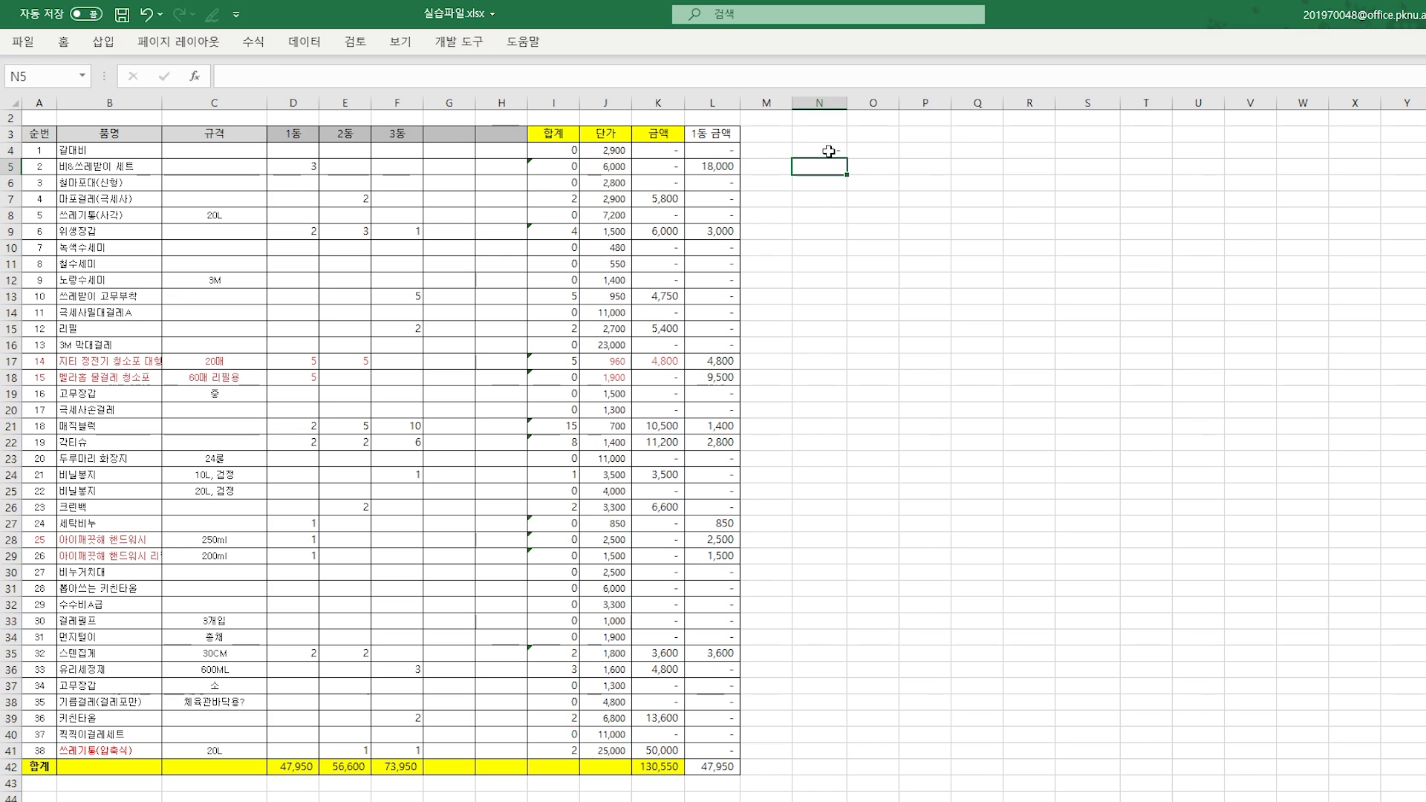
pyautogui.click(825, 151)
pyautogui.moveTo(847, 159); pyautogui.dragTo(834, 770)
# Total the helper column in N42 with =SUM(N4:N41).
pyautogui.click(822, 768)
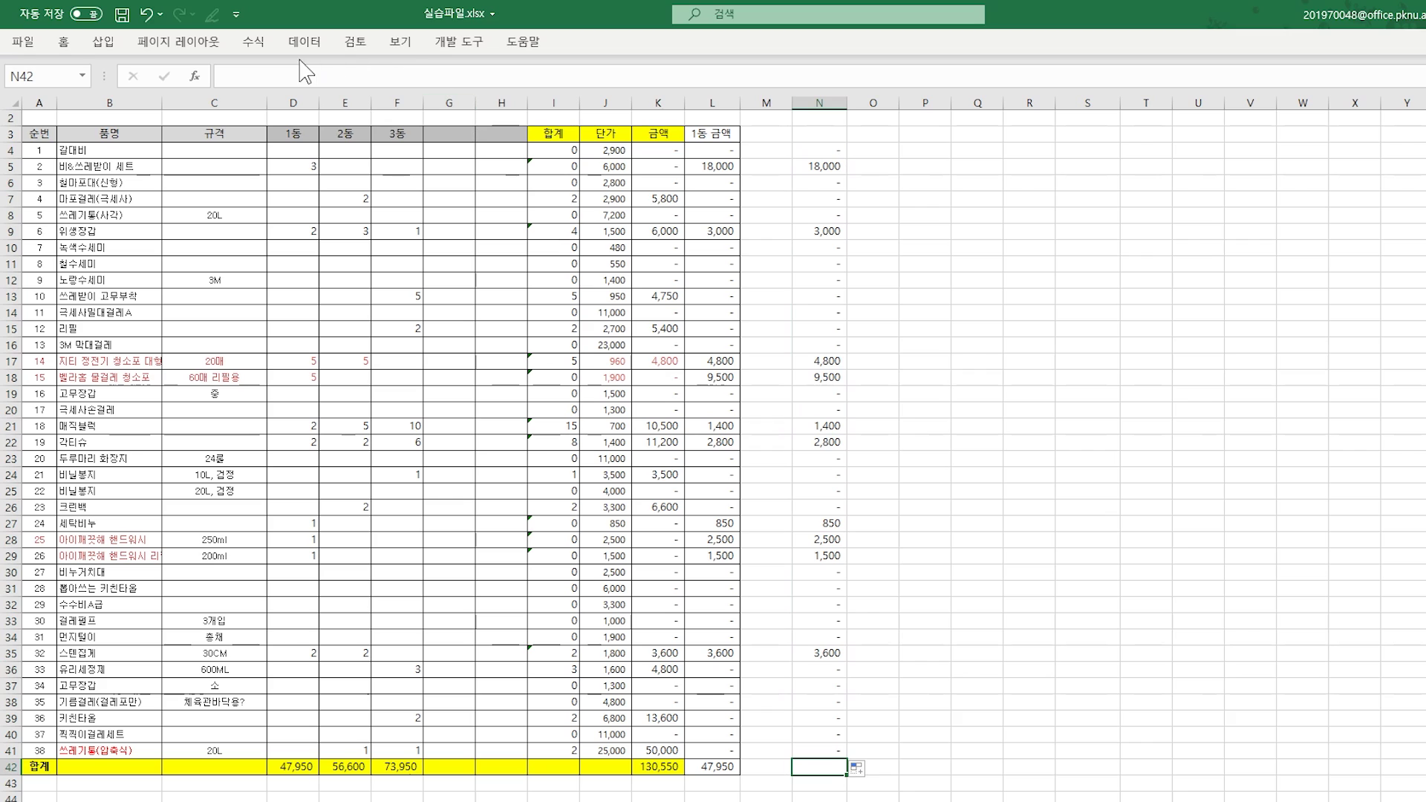
pyautogui.click(253, 42)
pyautogui.hotkey('alt', '=')
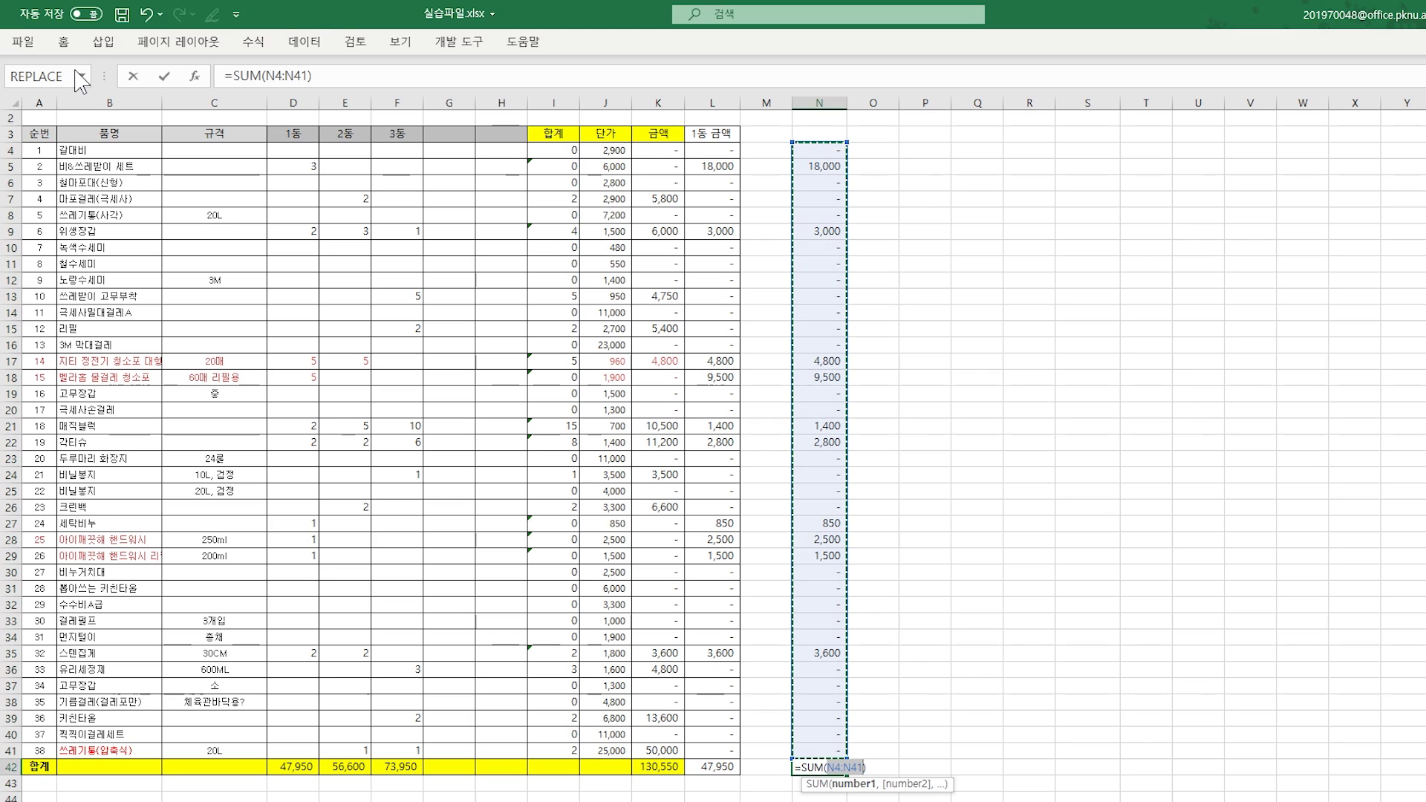
pyautogui.press('Return')
pyautogui.click(831, 768)
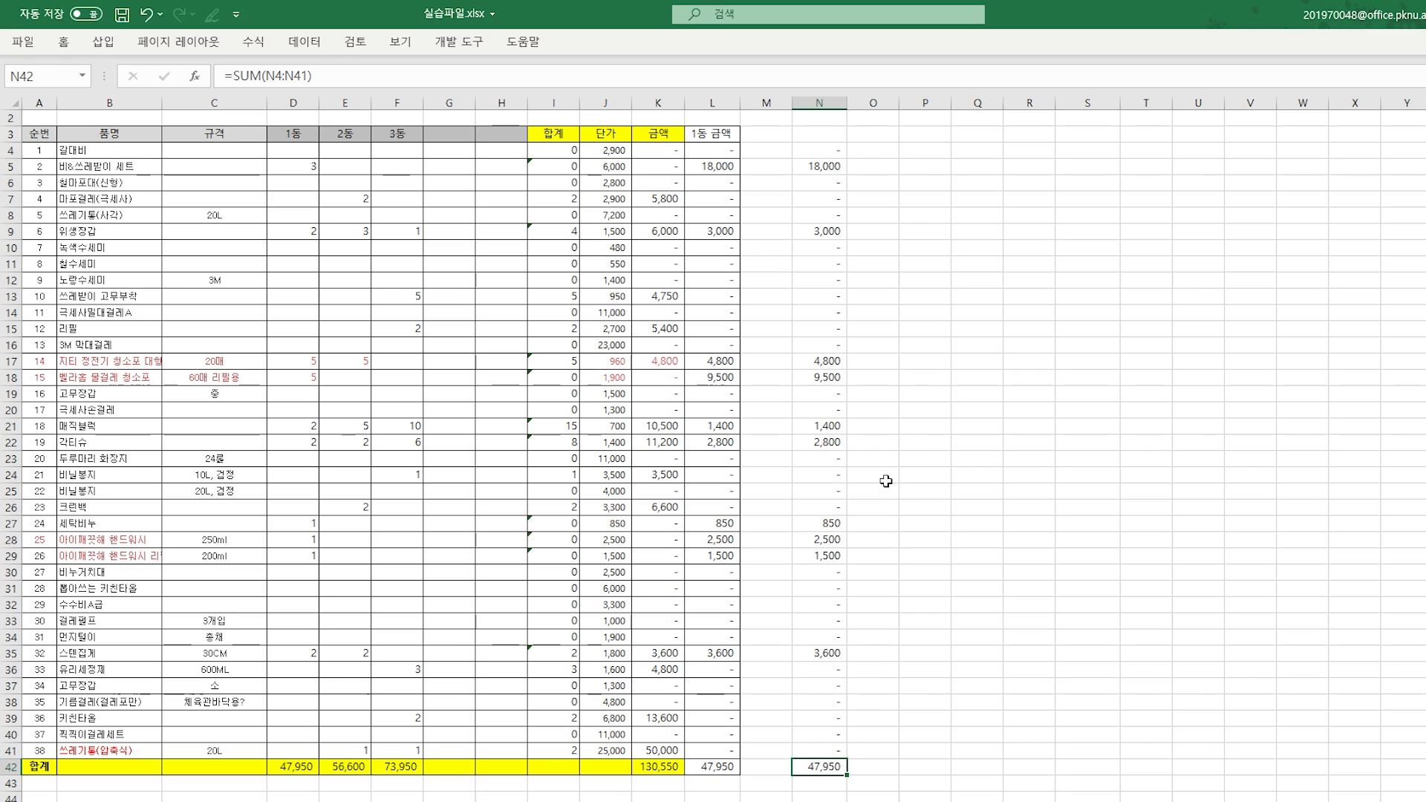
# Remove the helper calculations from column N and clear the total cells D42:H42.
pyautogui.moveTo(867, 327); pyautogui.dragTo(793, 389)
pyautogui.moveTo(797, 330); pyautogui.dragTo(867, 388)
pyautogui.moveTo(269, 781); pyautogui.dragTo(321, 783)
pyautogui.press('Escape')
pyautogui.hotkey('ctrl', 'z')
pyautogui.moveTo(291, 774); pyautogui.dragTo(513, 769)
pyautogui.press('Delete')
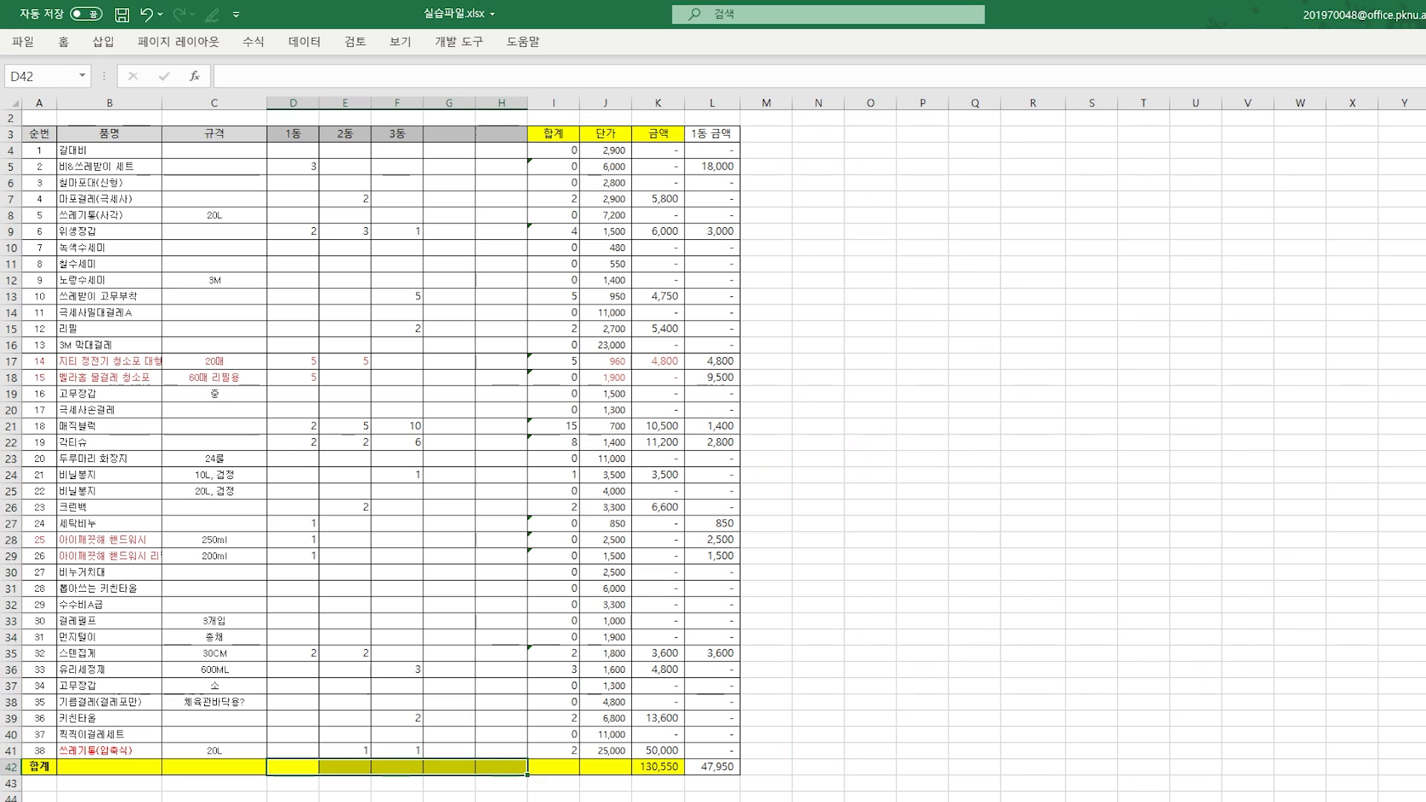
# Start a SUMPRODUCT formula in D42, open its function arguments dialog and move the dialog clear of the quantity column.
pyautogui.moveTo(297, 773)
pyautogui.mouseDown()
pyautogui.moveTo(327, 779)
pyautogui.moveTo(303, 767)
pyautogui.mouseUp()
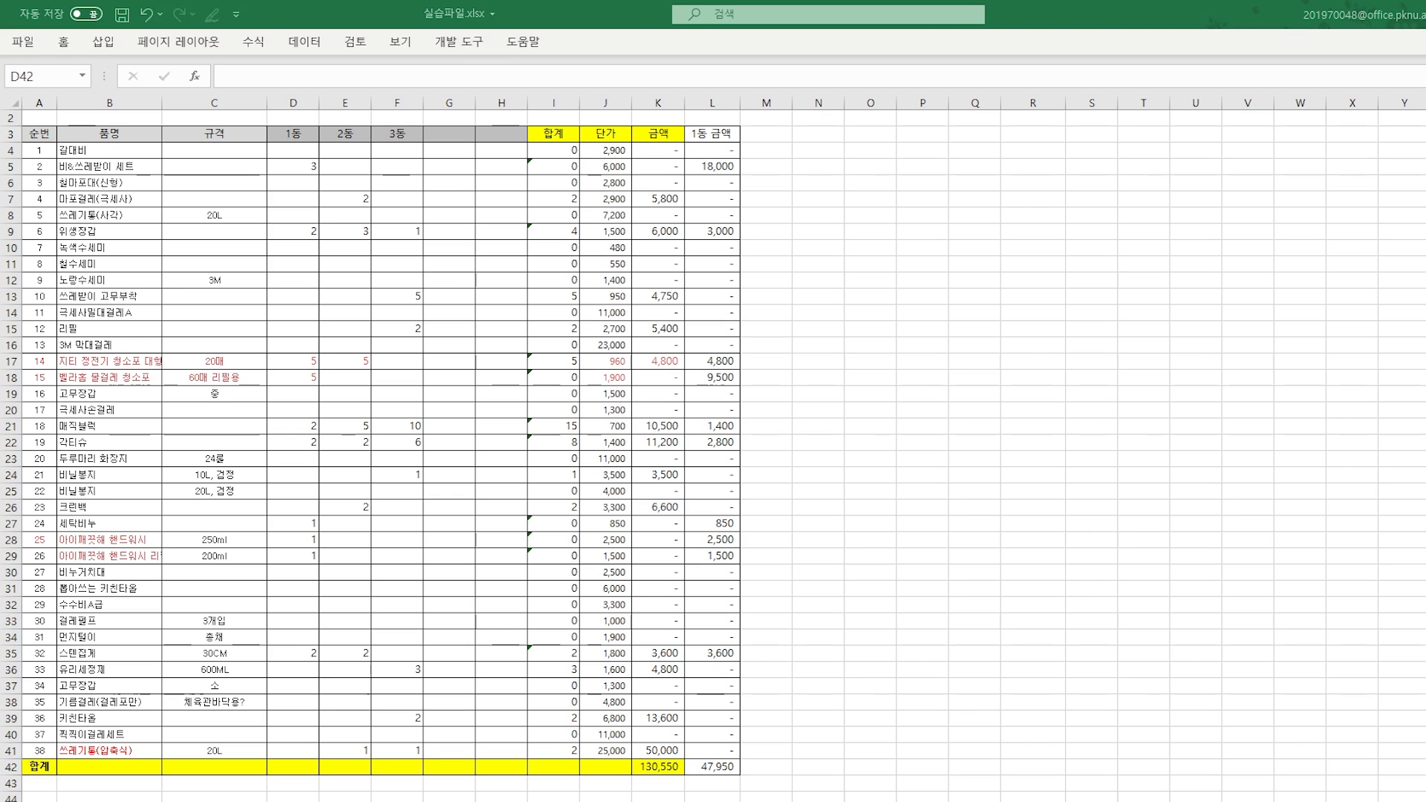
pyautogui.click(296, 767)
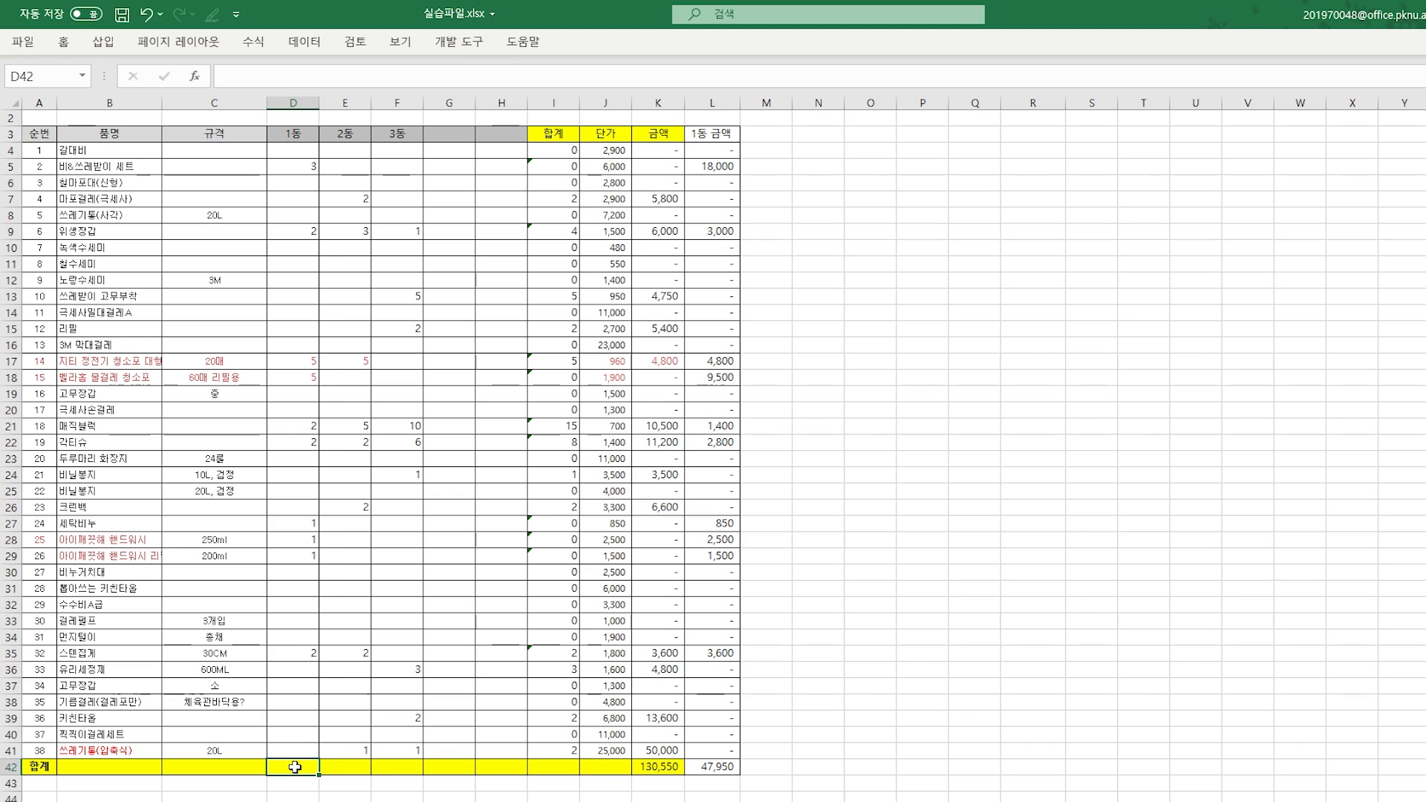
pyautogui.write('=s')
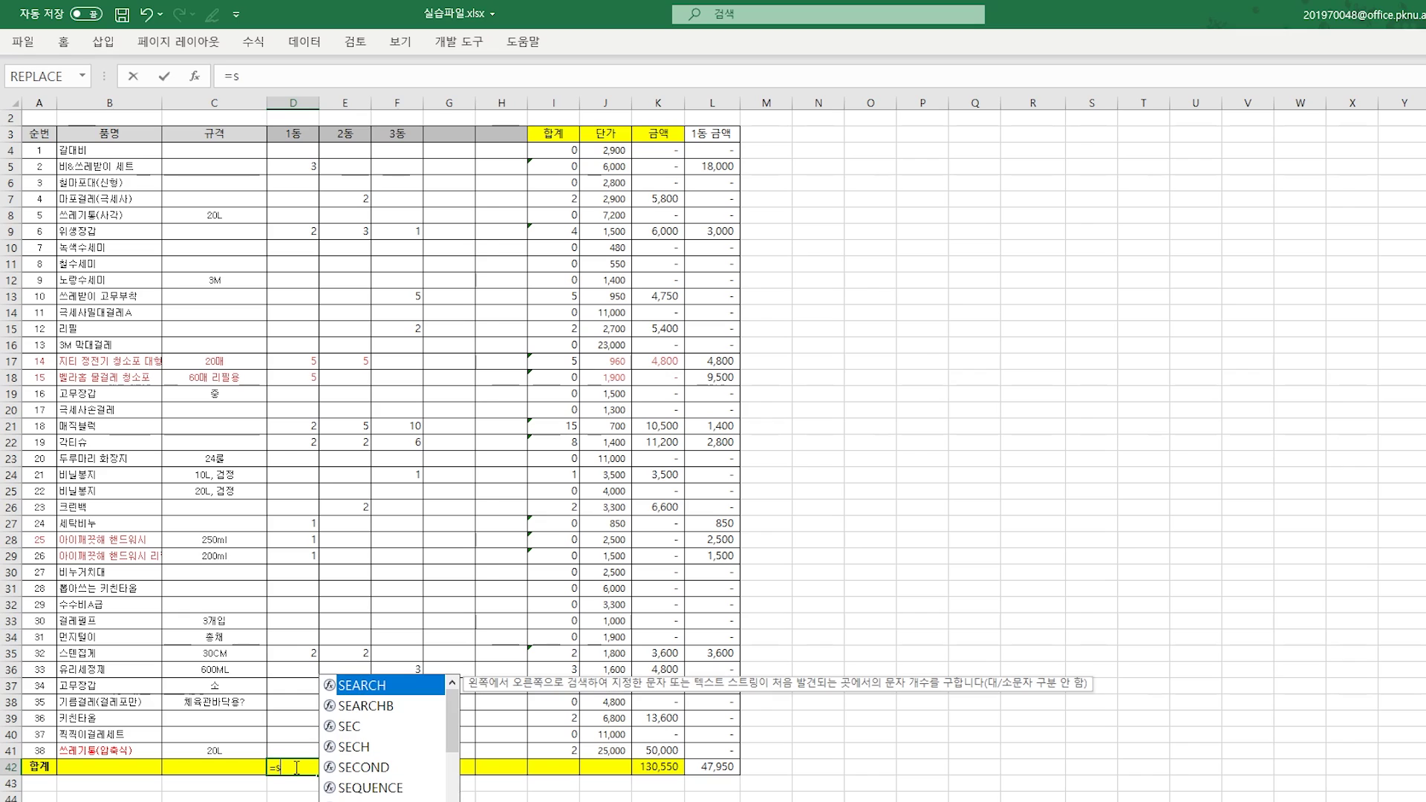
pyautogui.write('u')
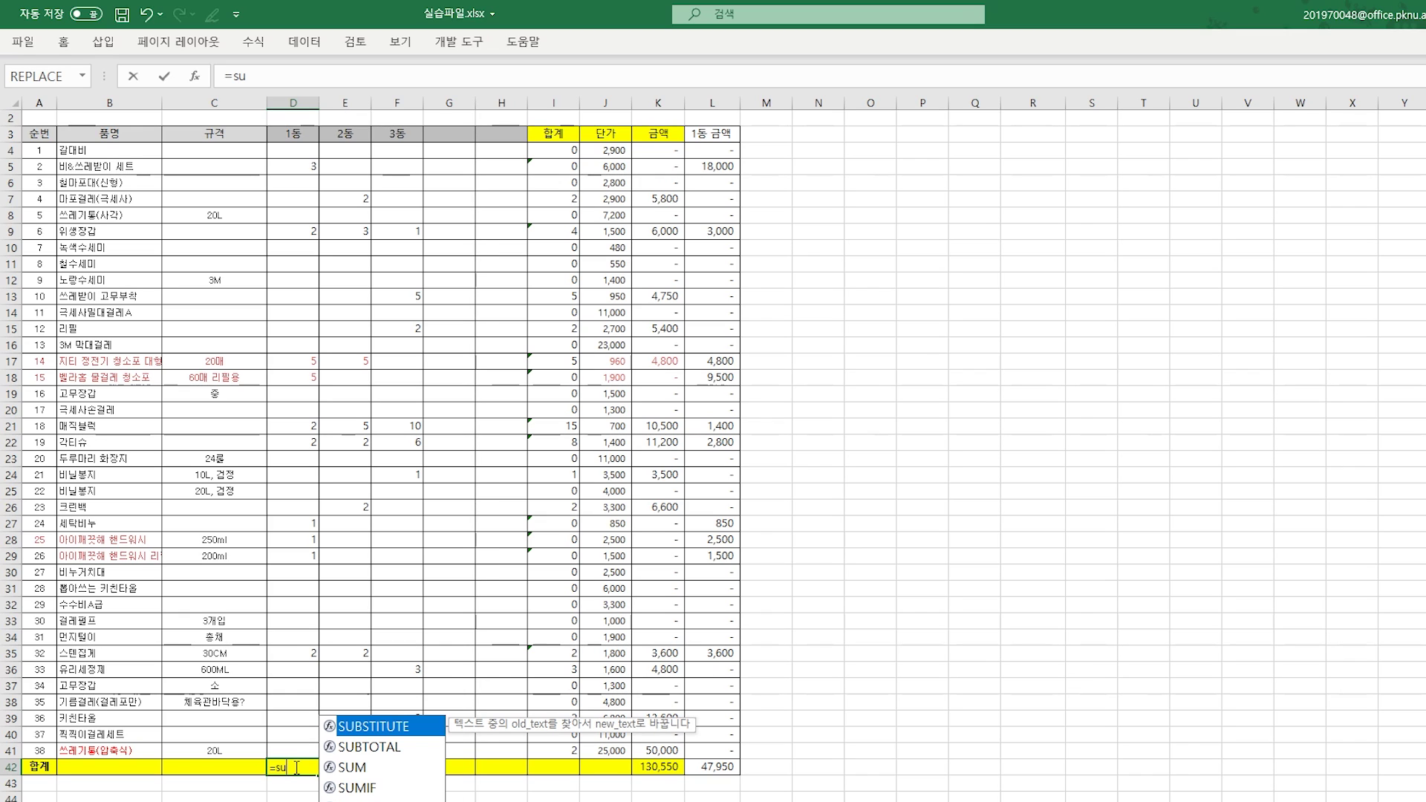
pyautogui.write('m')
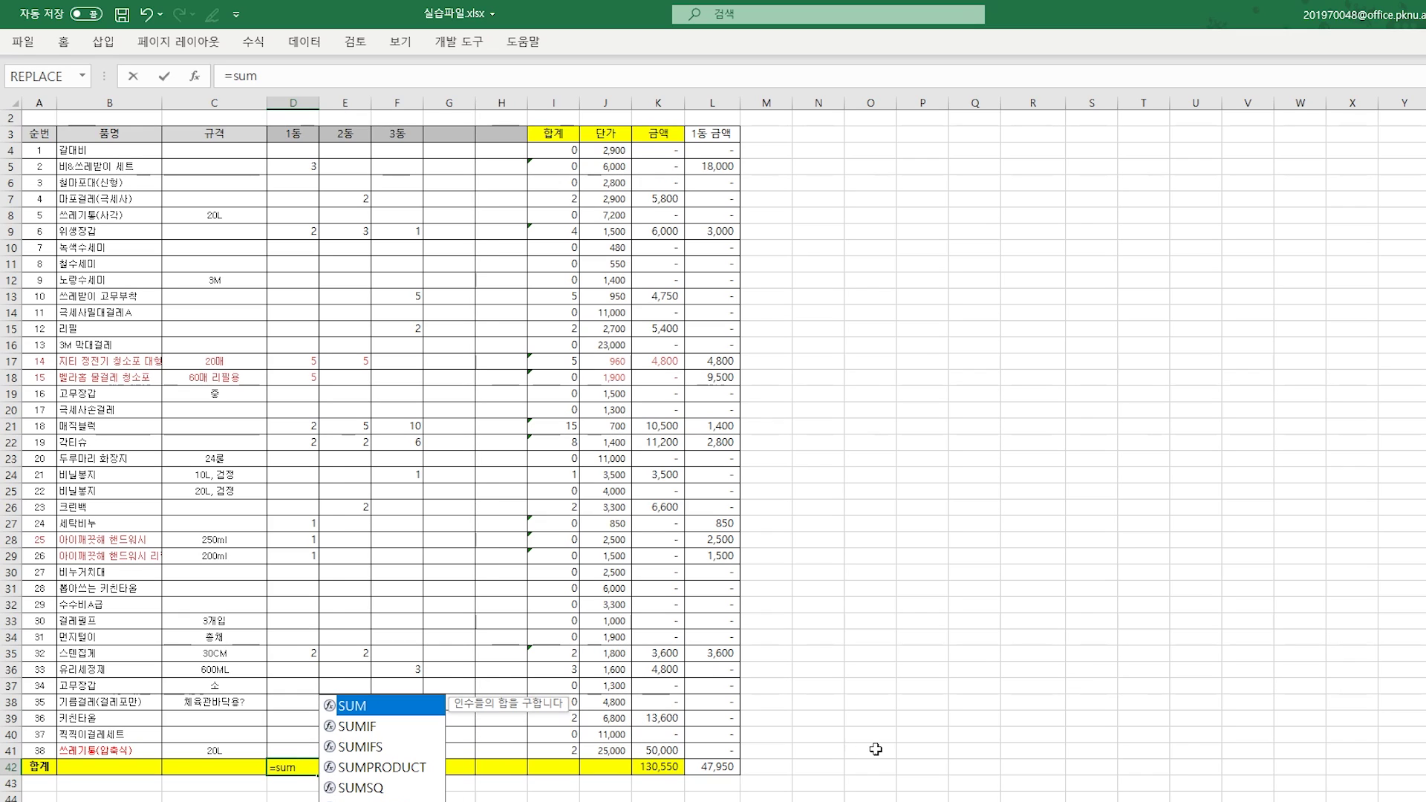
pyautogui.doubleClick(364, 769)
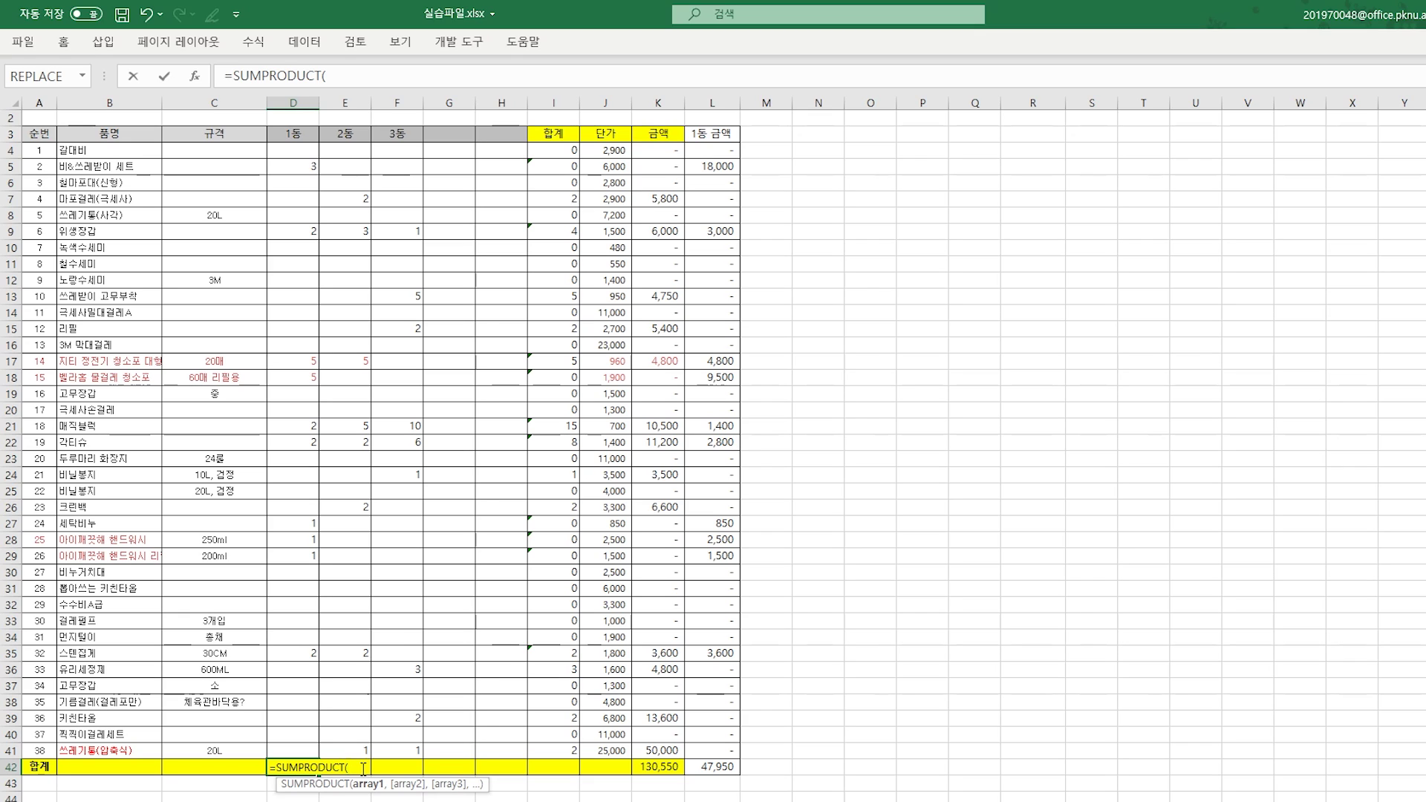
pyautogui.hotkey('shift', 'F3')
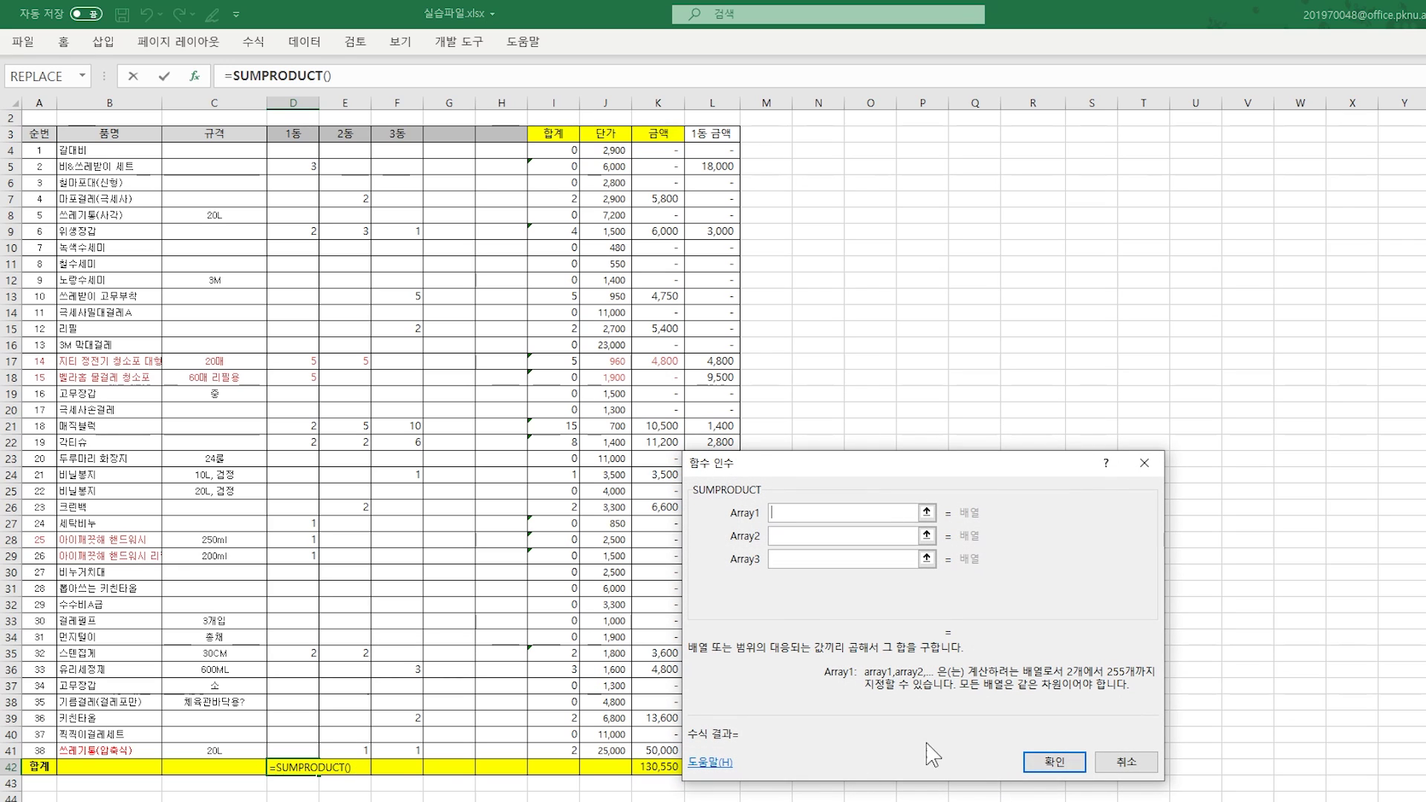
pyautogui.moveTo(804, 463); pyautogui.dragTo(546, 436)
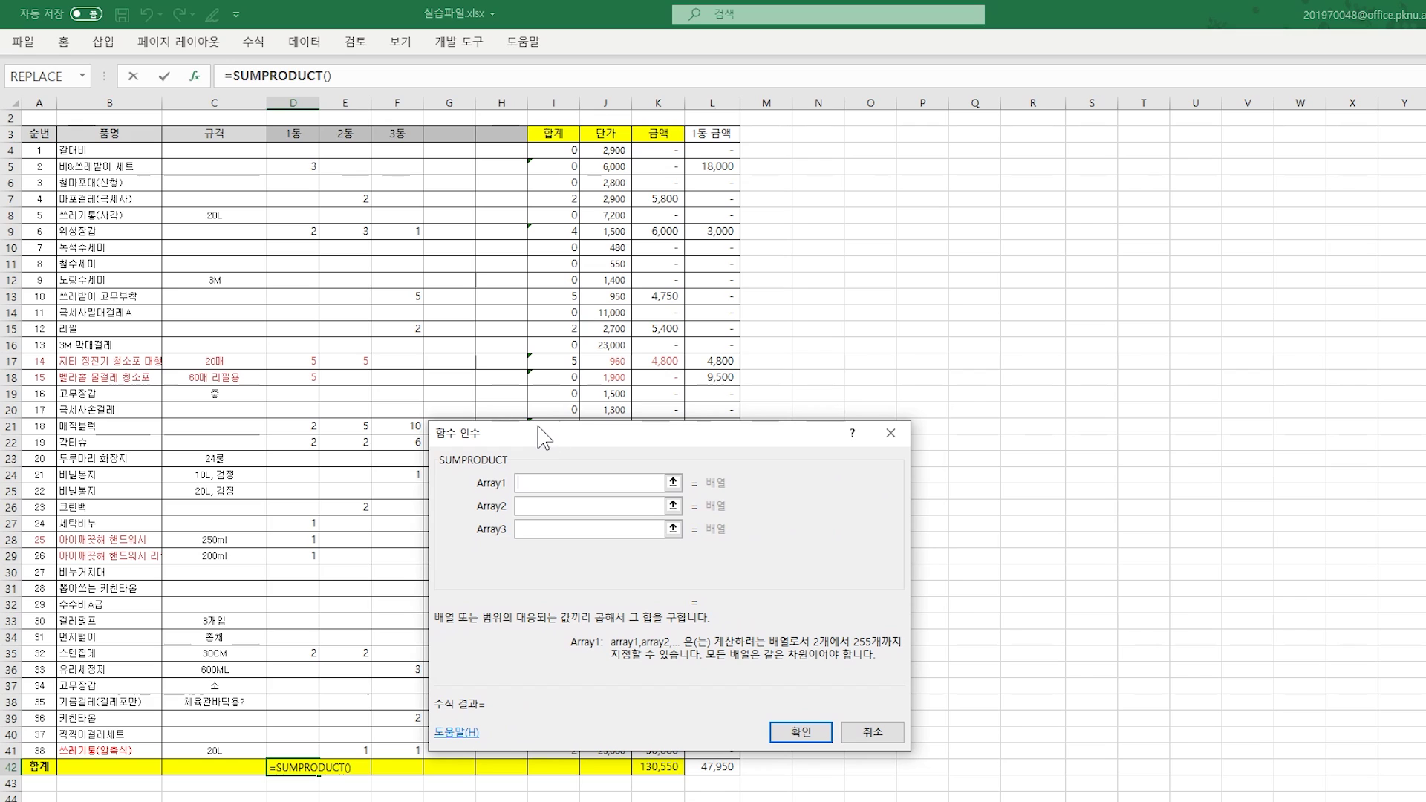
# Set Array1 to D4:D41 and Array2 to the absolute unit-price range $J$4:$J$41, and confirm the SUMPRODUCT formula.
pyautogui.moveTo(295, 149); pyautogui.dragTo(291, 747)
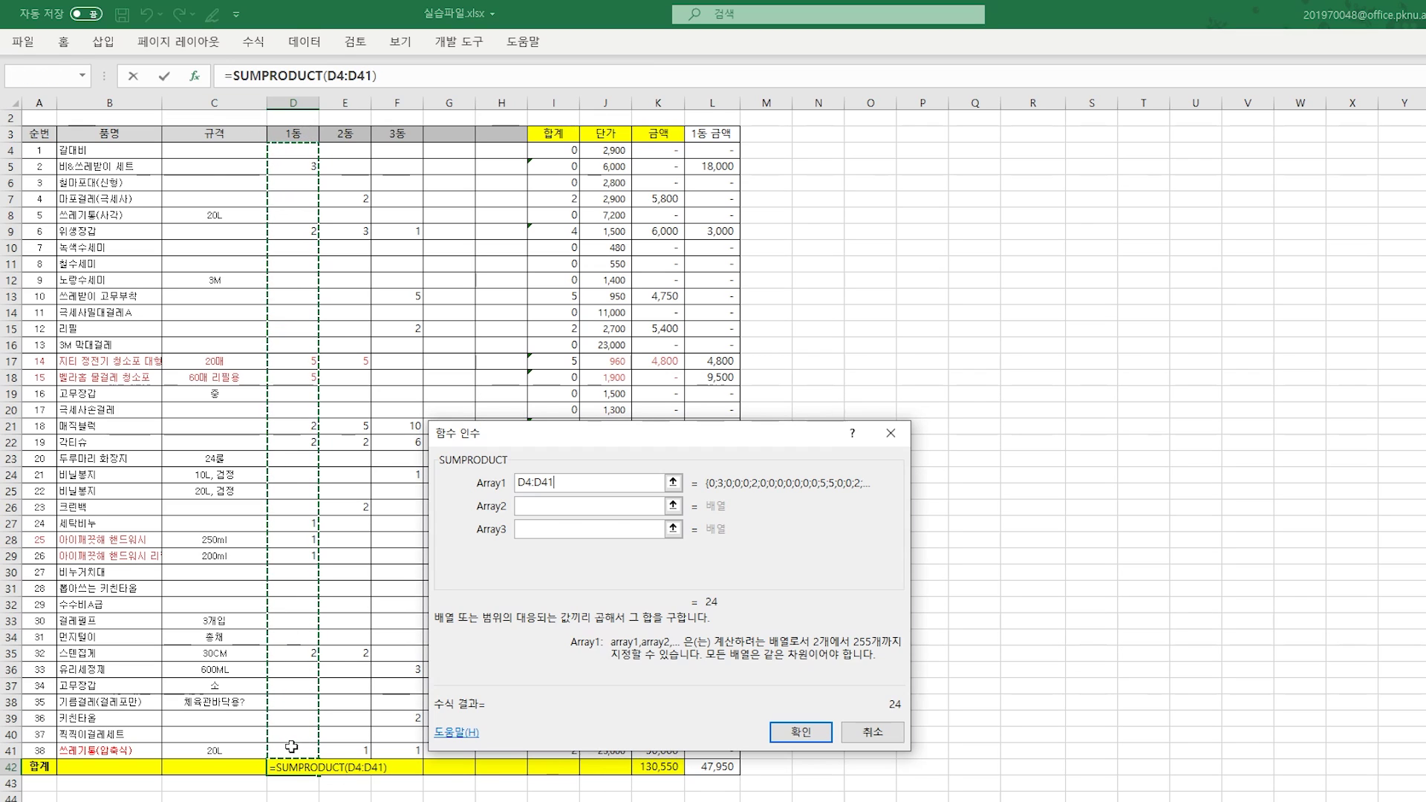
pyautogui.click(523, 508)
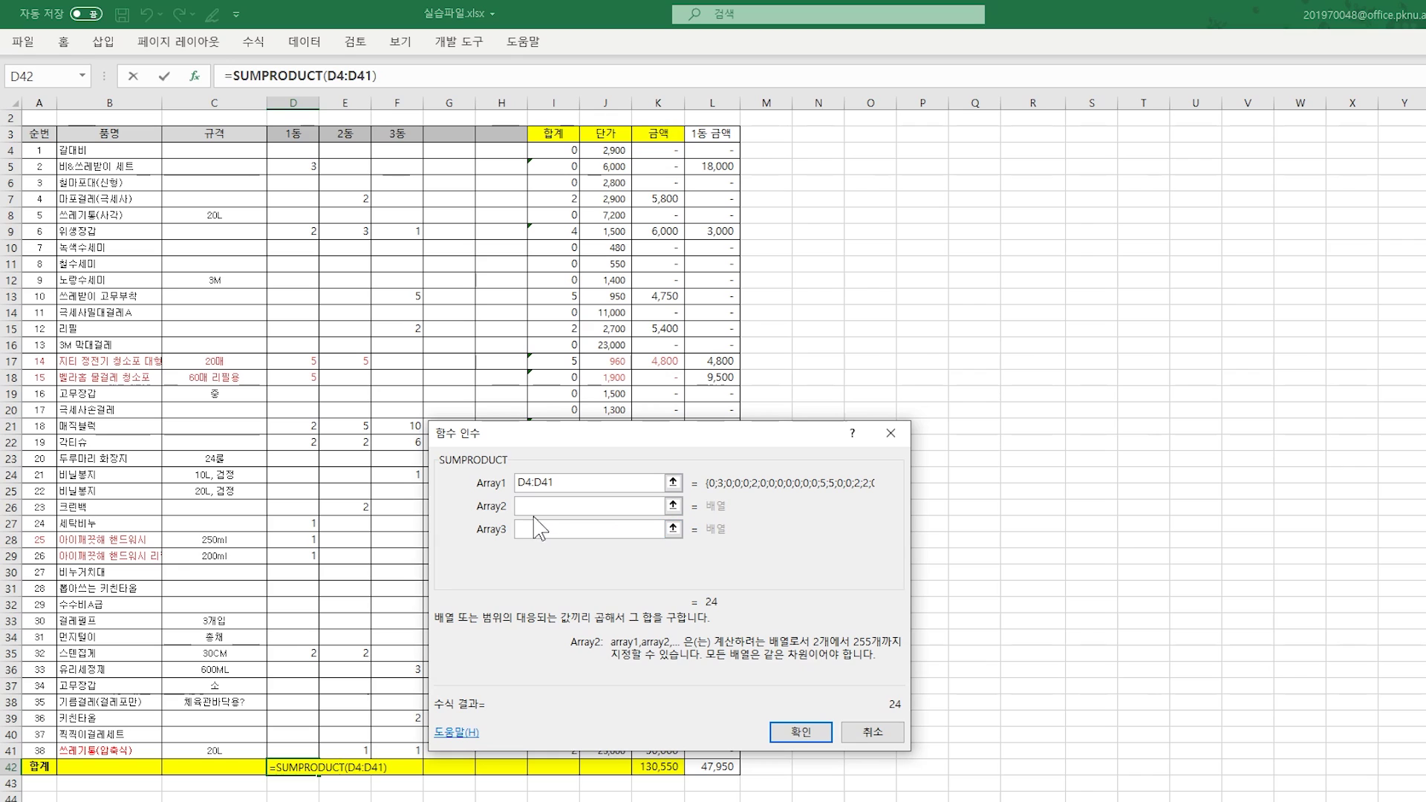
pyautogui.moveTo(606, 149); pyautogui.dragTo(616, 756)
pyautogui.press('F4')
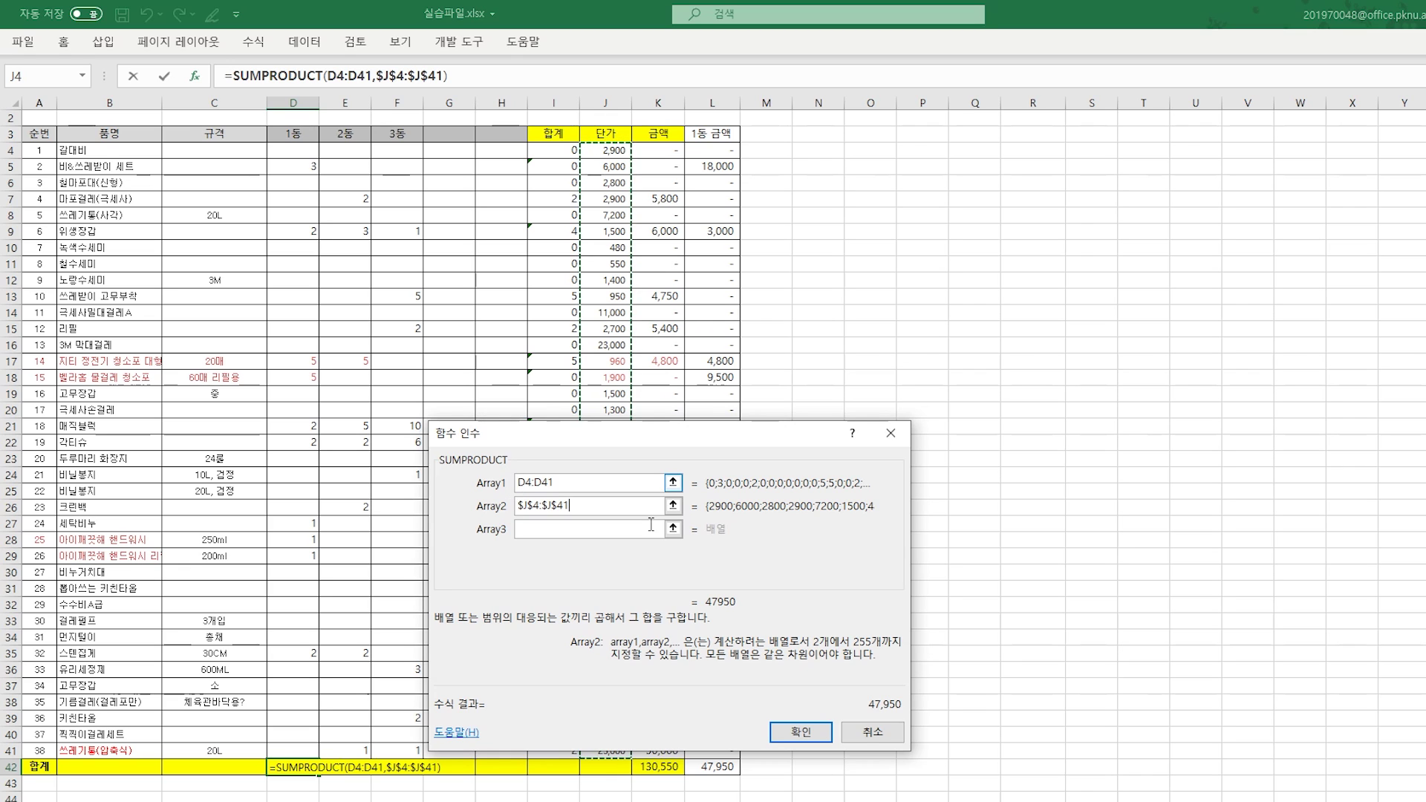
pyautogui.click(801, 731)
# Fill the D42 SUMPRODUCT formula across to E42 and F42 and select F42 to check its references.
pyautogui.moveTo(327, 779); pyautogui.dragTo(425, 775)
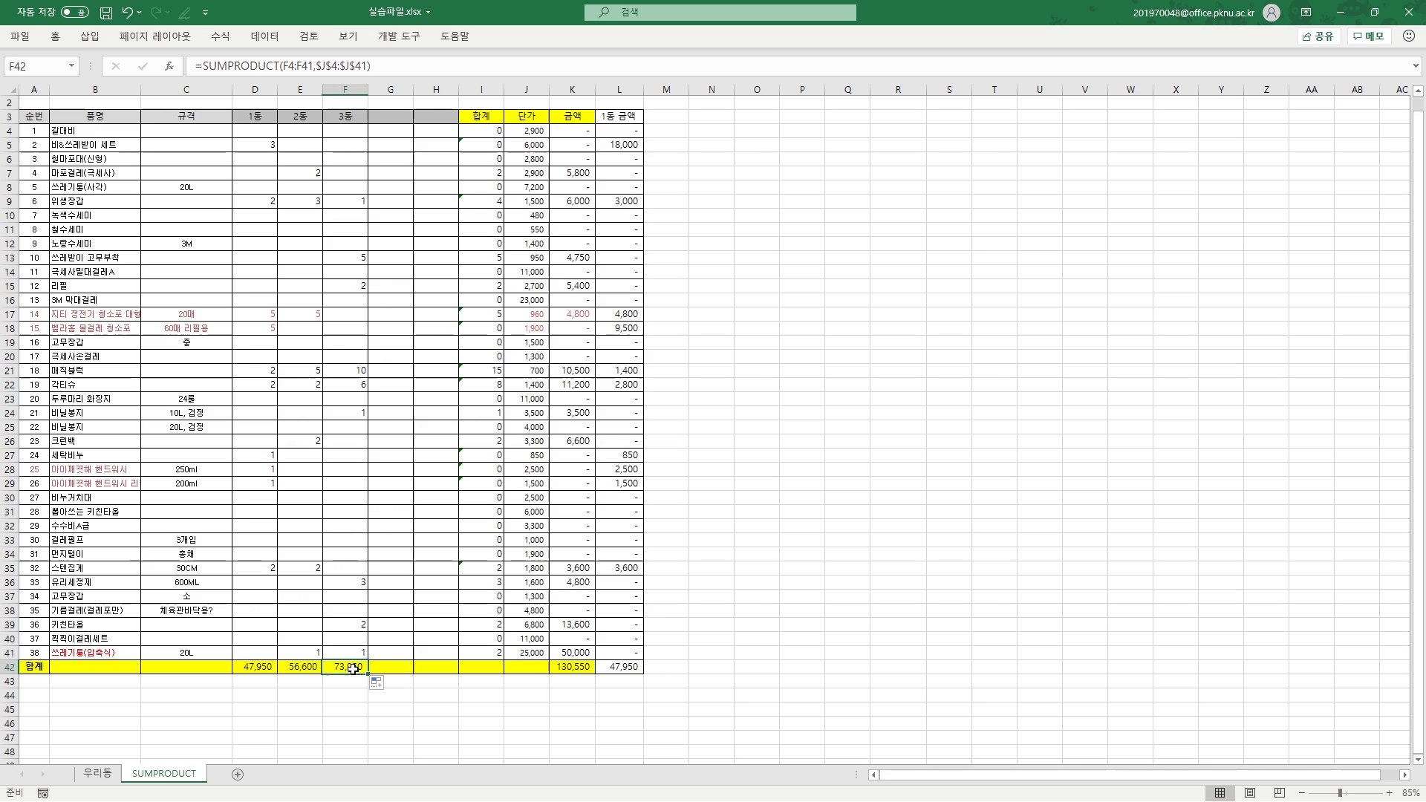
pyautogui.click(408, 771)
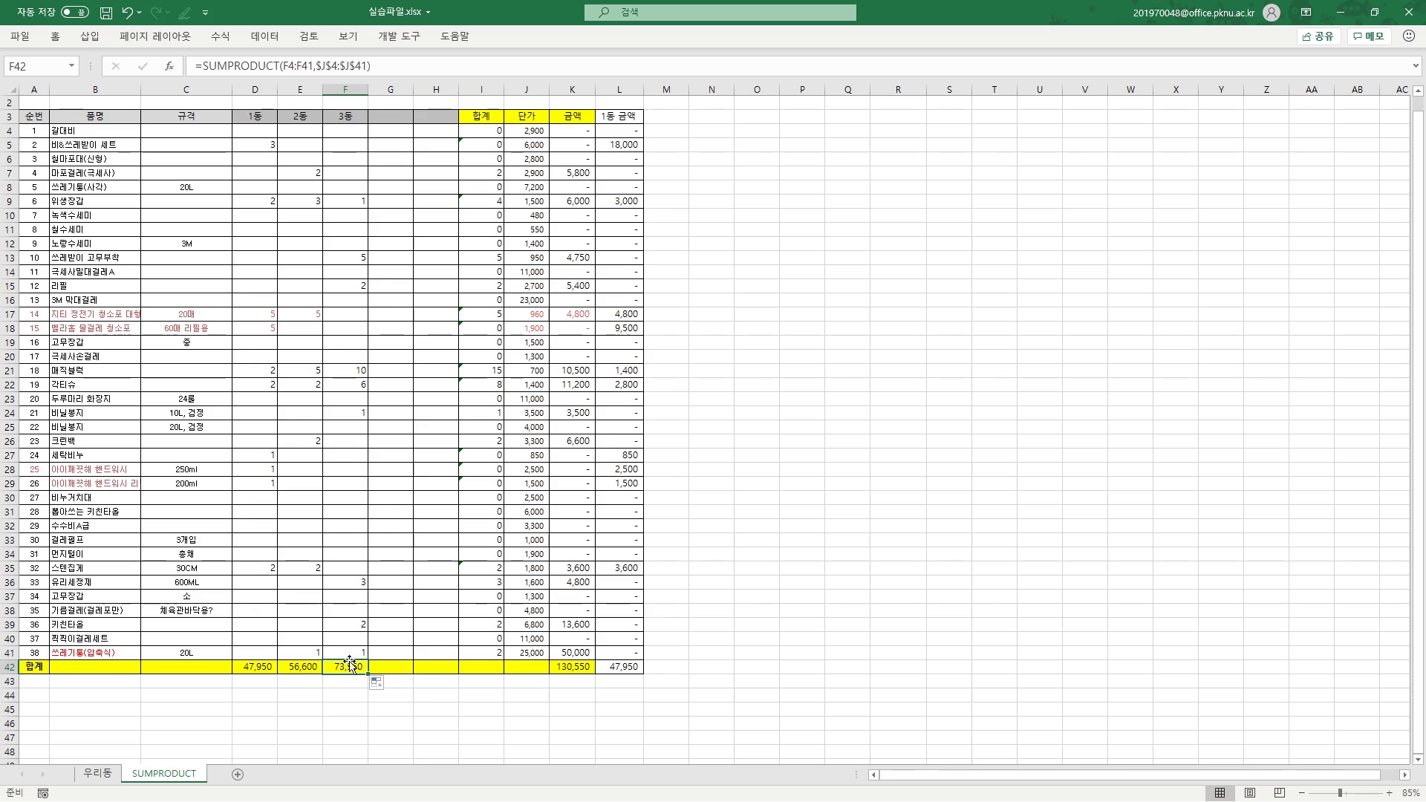